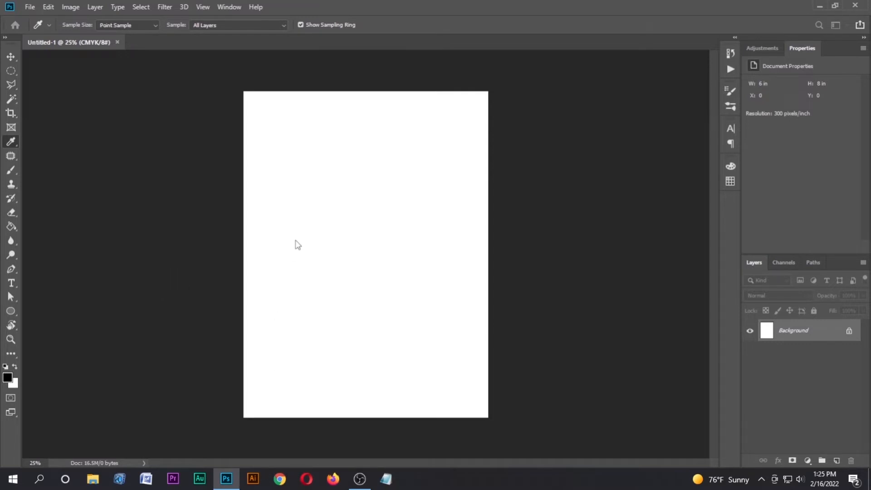
Step: Fill the blank Background layer with the golden-orange foreground color
{"action": "key", "text": "v"}
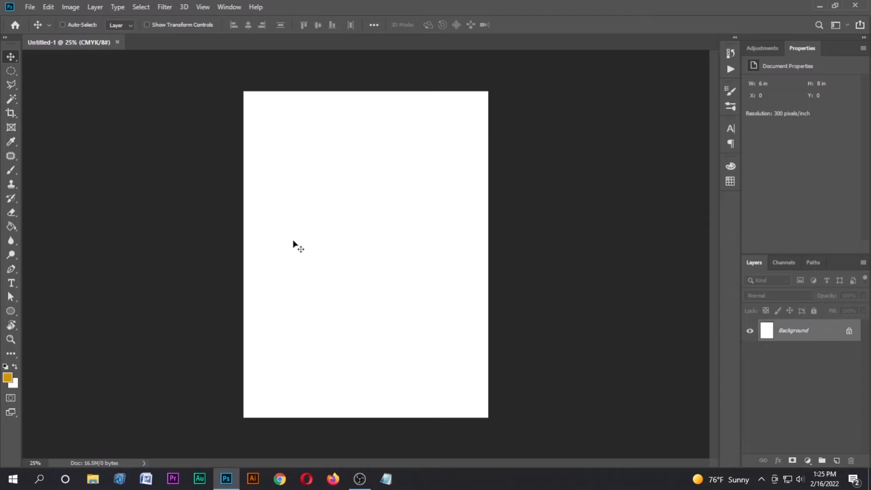
{"action": "key", "text": "alt+BackSpace"}
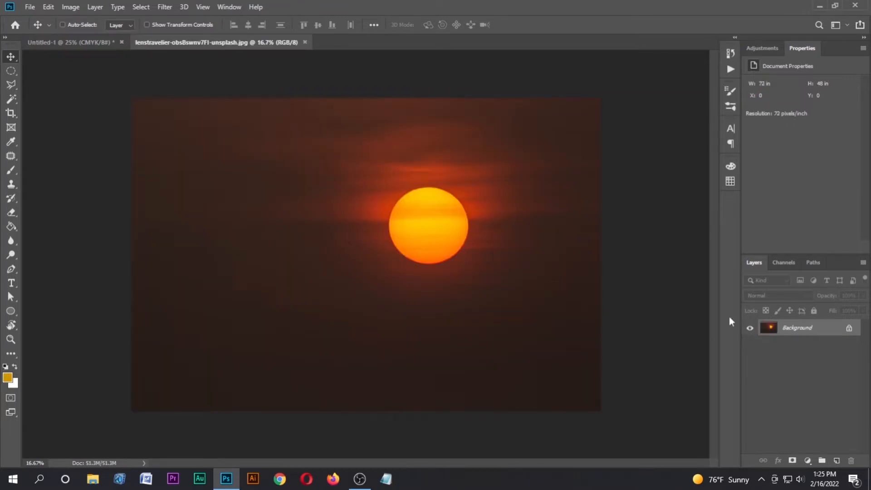
Step: Unlock the sunset photo's Background layer and make a circular selection just inside the edge of the sun
{"action": "left_click", "coordinate": [849, 328]}
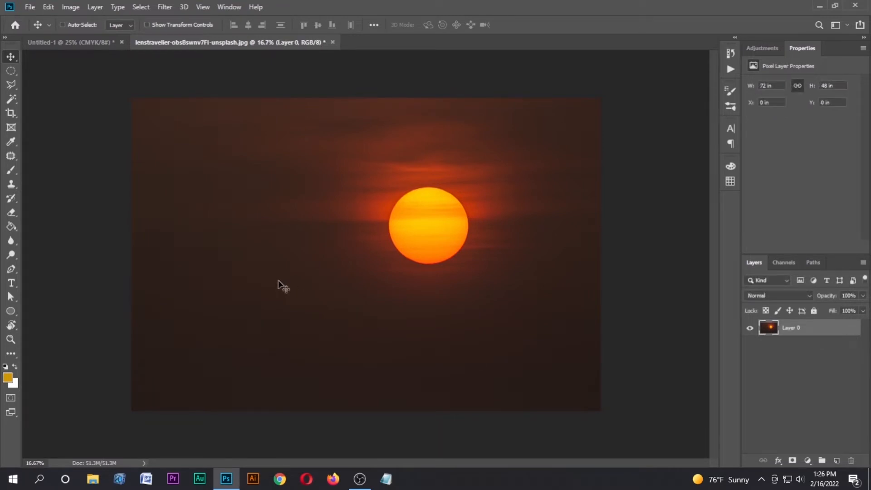
{"action": "scroll", "coordinate": [282, 286], "scroll_direction": "up", "scroll_amount": 4}
{"action": "left_click_drag", "start_coordinate": [454, 250], "coordinate": [233, 321]}
{"action": "left_click", "coordinate": [11, 72]}
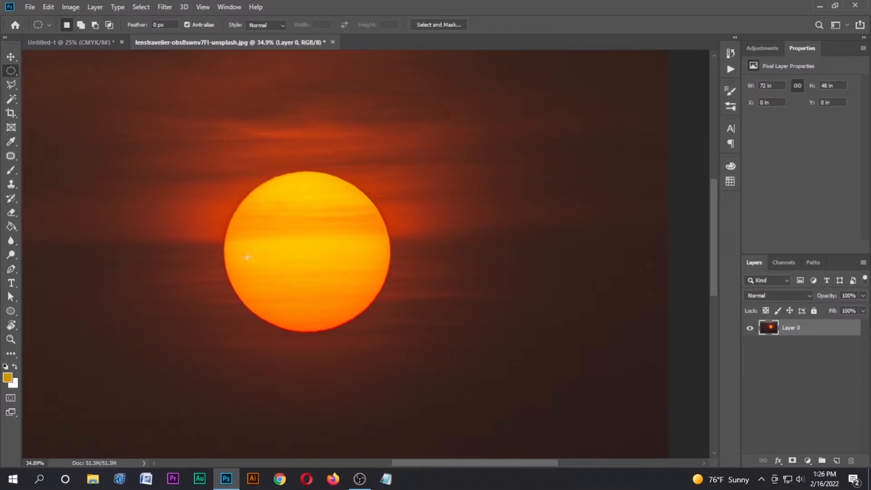
{"action": "left_click_drag", "start_coordinate": [254, 202], "coordinate": [430, 345]}
{"action": "left_click_drag", "start_coordinate": [363, 333], "coordinate": [343, 308]}
Step: Move the selected sun into the Untitled-1 document, close the sunset photo and position the sun near the canvas center
{"action": "key", "text": "v"}
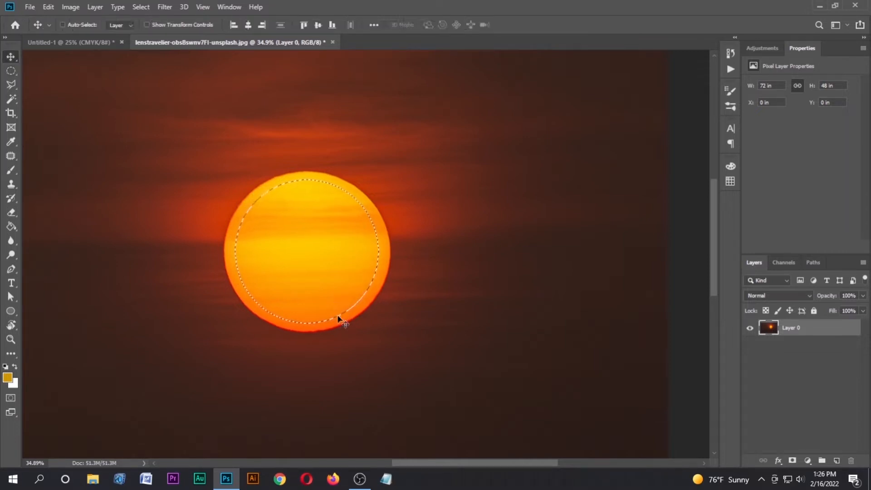
{"action": "left_click_drag", "start_coordinate": [272, 233], "coordinate": [361, 265]}
{"action": "left_click", "coordinate": [351, 42]}
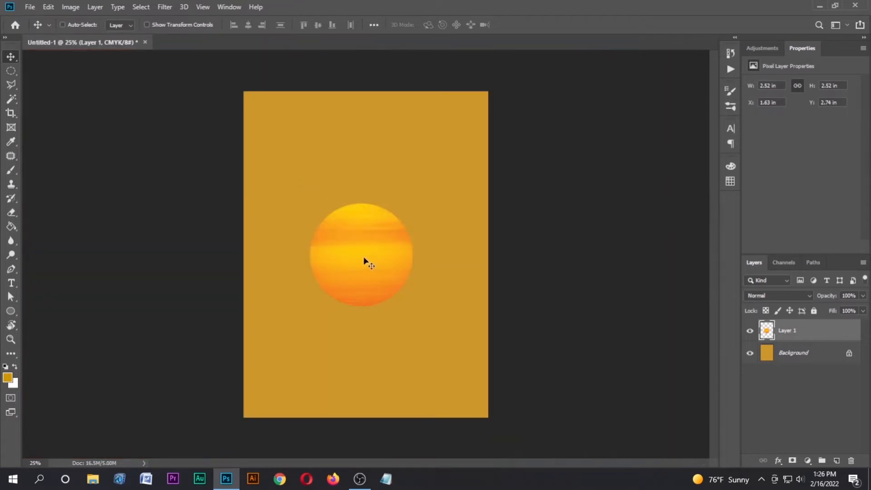
{"action": "left_click_drag", "start_coordinate": [368, 270], "coordinate": [369, 271]}
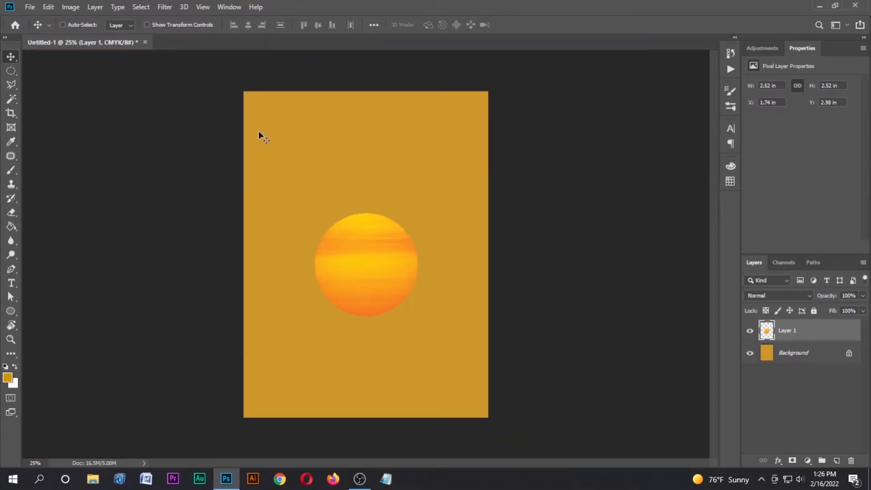
Step: Show the rulers and place a vertical guide at 3 in and a horizontal guide through the sun's center
{"action": "key", "text": "ctrl+r"}
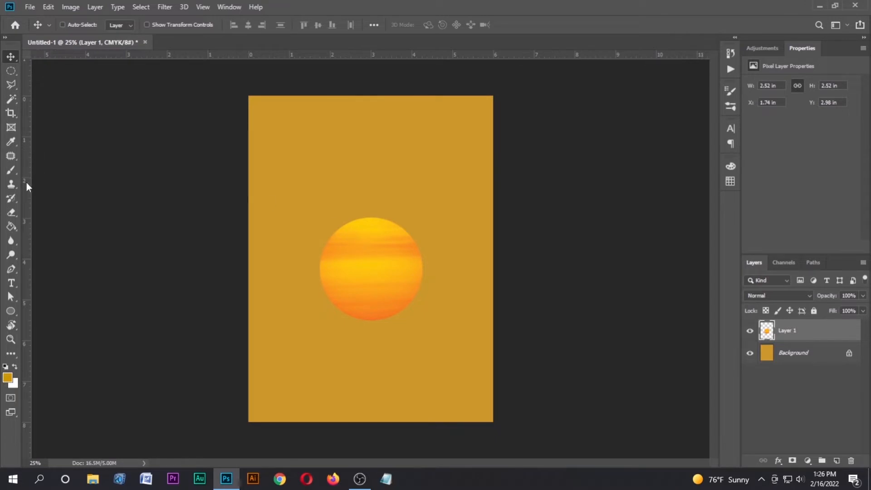
{"action": "left_click_drag", "start_coordinate": [26, 182], "coordinate": [371, 225]}
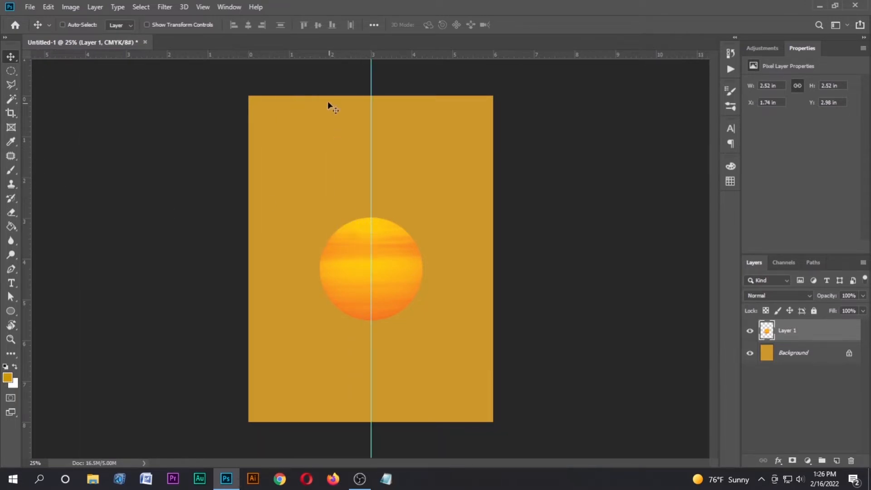
{"action": "left_click_drag", "start_coordinate": [318, 54], "coordinate": [361, 284]}
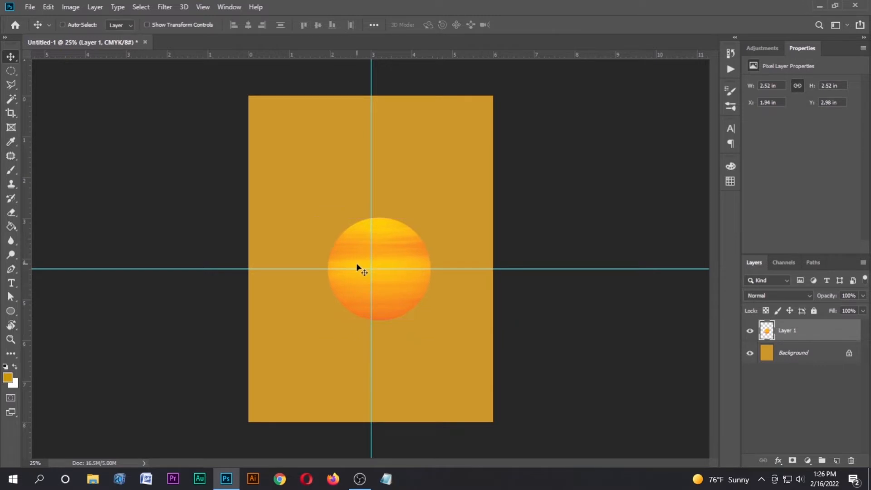
Step: Merge the sun layer into the Background and hide the guides and rulers
{"action": "key", "text": "ctrl+e"}
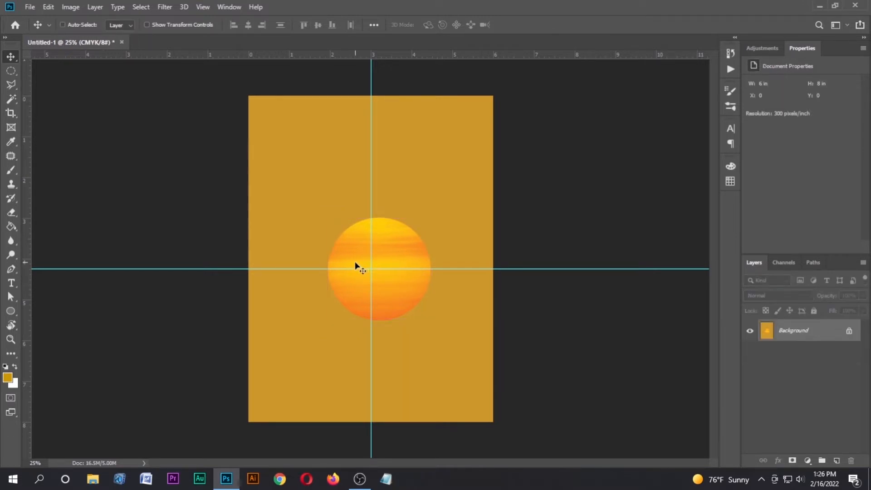
{"action": "key", "text": "ctrl+semicolon"}
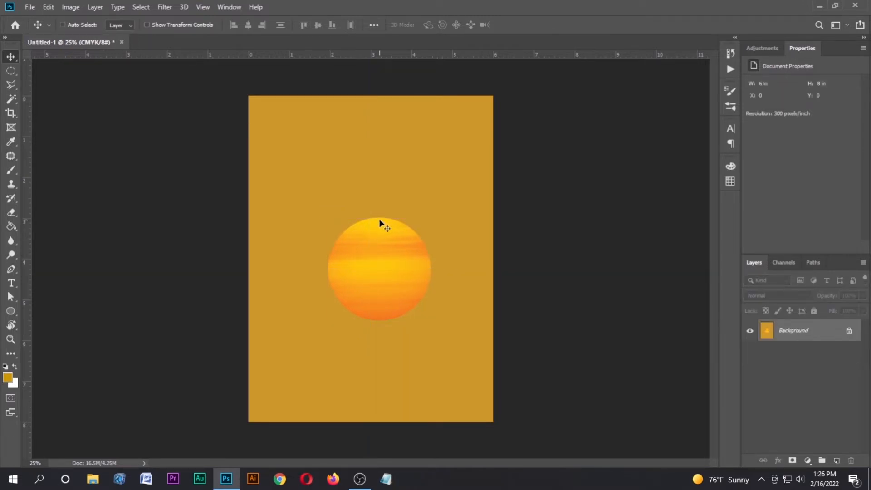
{"action": "key", "text": "ctrl+r"}
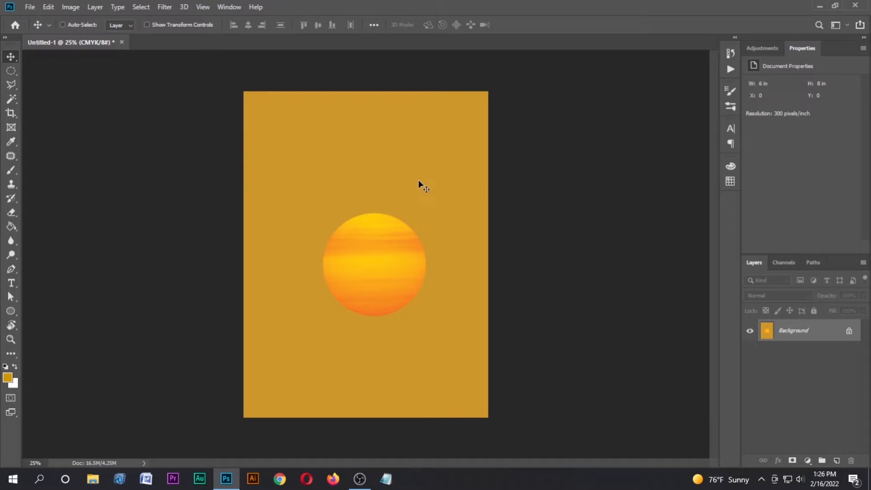
Step: Separate the sun onto its own layer and nudge it left to about X 1.71 in
{"action": "key", "text": "ctrl"}
{"action": "key", "text": "ctrl+shift+j"}
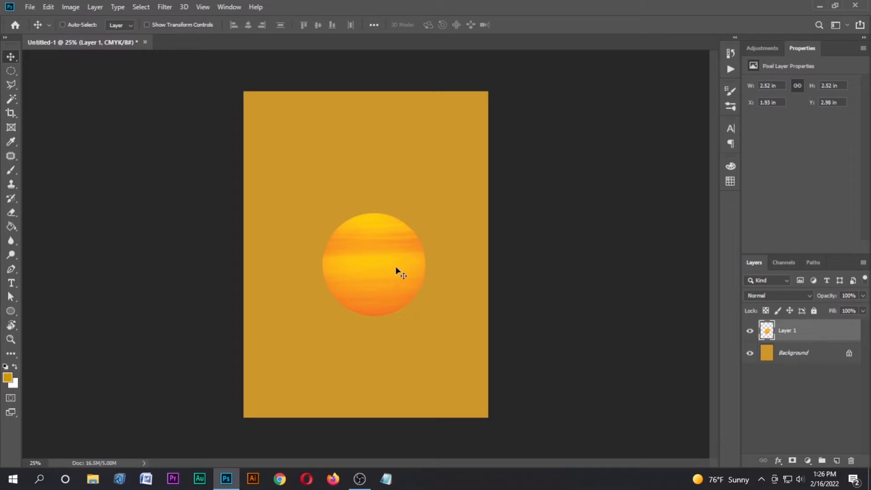
{"action": "key", "text": "shift+Left"}
{"action": "key", "text": "shift+Left"}
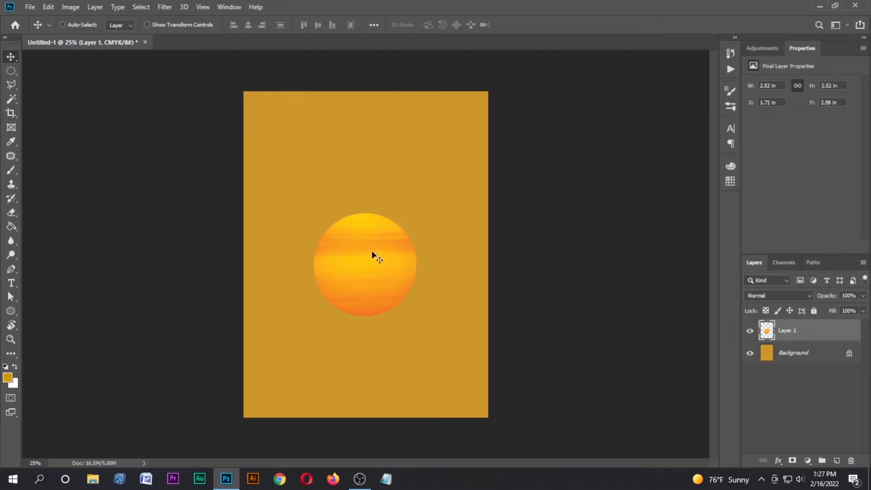
Step: Scale the sun up proportionally to about 115.6%, making it about 2.92 in wide
{"action": "key", "text": "ctrl+t"}
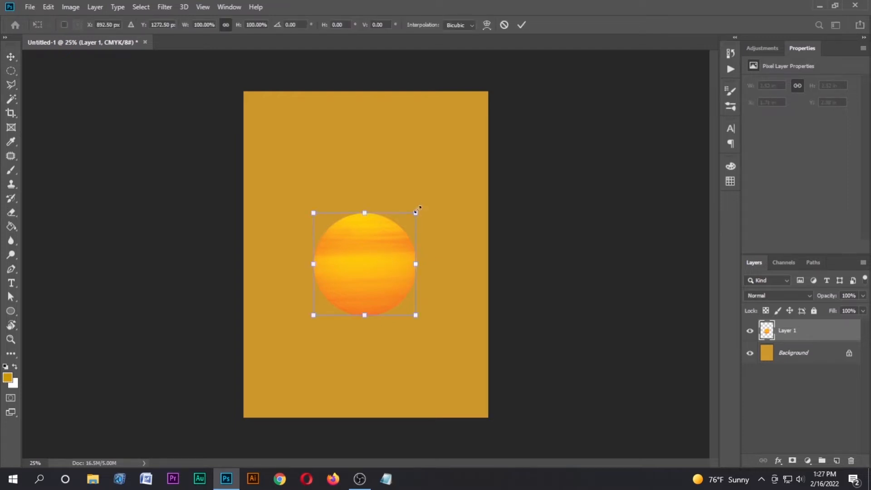
{"action": "left_click_drag", "start_coordinate": [416, 212], "coordinate": [432, 197]}
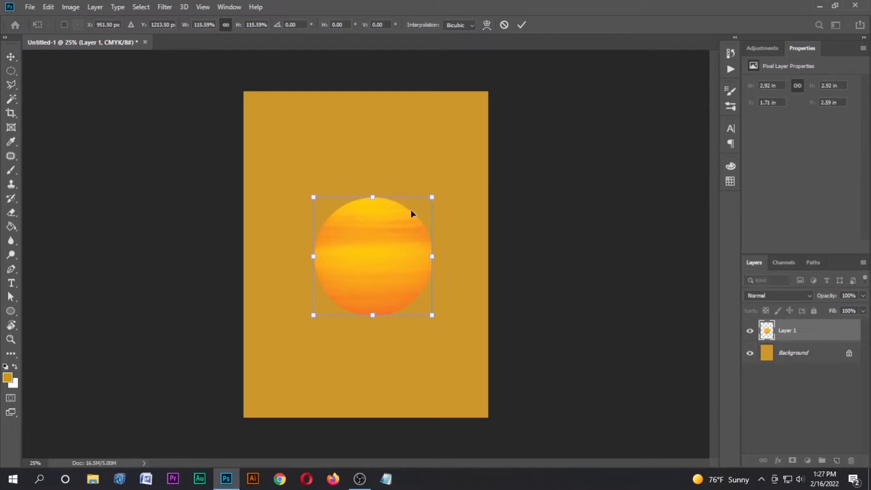
{"action": "left_click", "coordinate": [521, 25]}
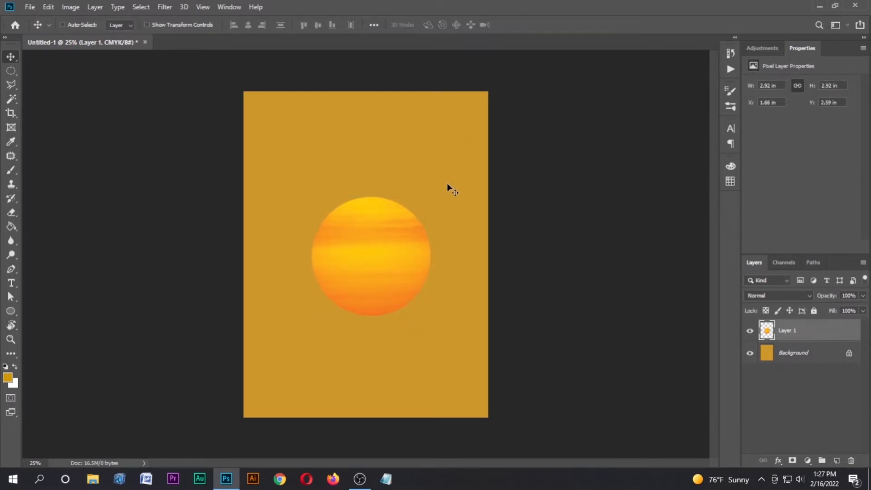
Step: Nudge the enlarged sun left and down to about X 1.46 in, Y 2.65 in
{"action": "key", "text": "shift+Left"}
{"action": "key", "text": "shift+Left"}
{"action": "key", "text": "shift+Left"}
{"action": "key", "text": "shift+Left"}
{"action": "key", "text": "shift+Left"}
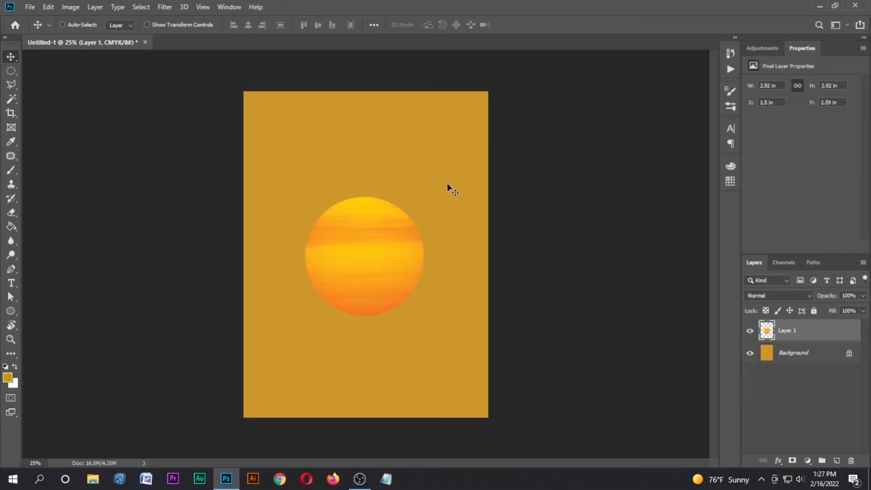
{"action": "key", "text": "Left"}
{"action": "key", "text": "Left"}
{"action": "key", "text": "Left"}
{"action": "key", "text": "Left"}
{"action": "key", "text": "Left"}
{"action": "key", "text": "Left"}
{"action": "key", "text": "Down"}
{"action": "key", "text": "Down"}
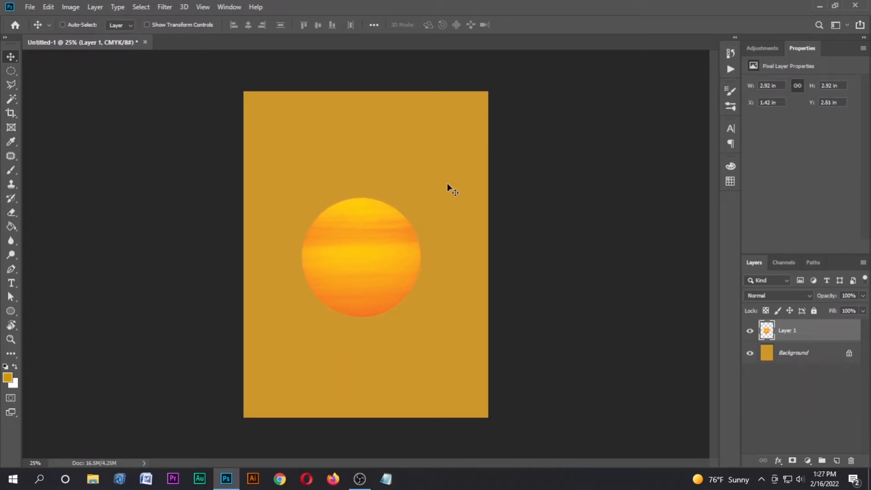
{"action": "key", "text": "Down"}
{"action": "key", "text": "Down"}
{"action": "key", "text": "Down"}
{"action": "key", "text": "Down"}
{"action": "left_click_drag", "start_coordinate": [374, 250], "coordinate": [370, 250]}
Step: Add a soft yellow Outer Glow effect to the sun on Layer 1
{"action": "key", "text": "h"}
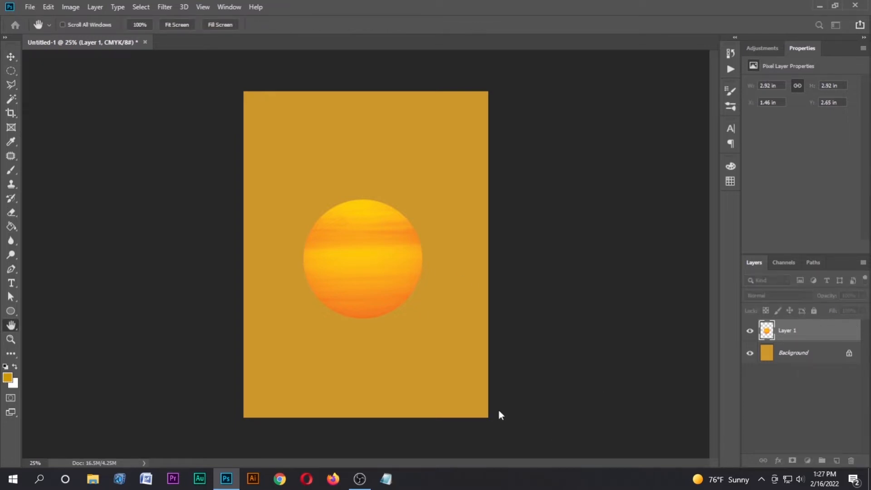
{"action": "left_click", "coordinate": [483, 395]}
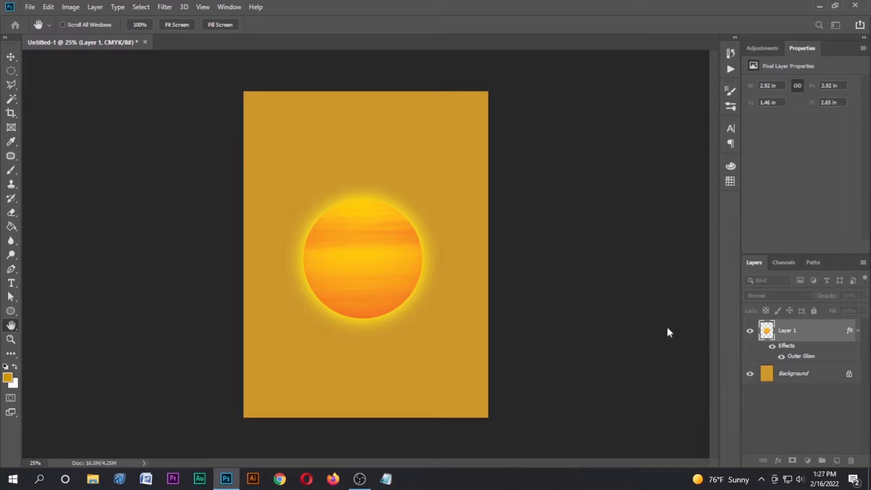
{"action": "type", "text": "0"}
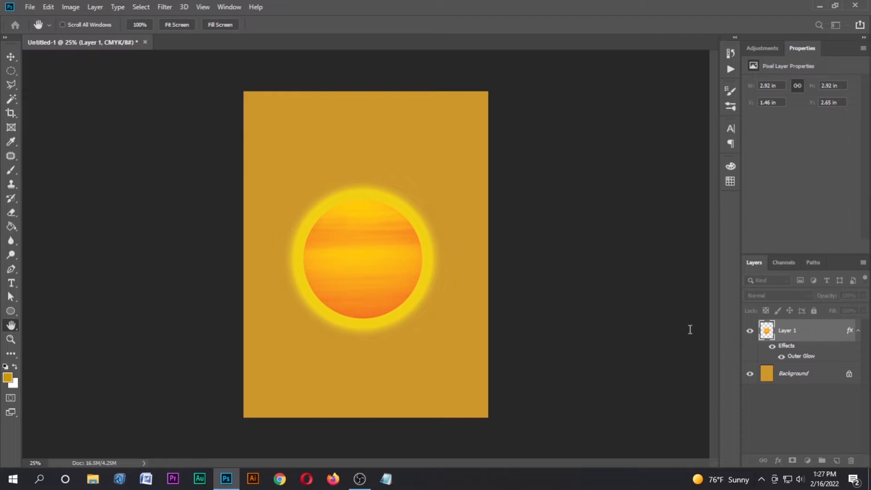
{"action": "type", "text": "2"}
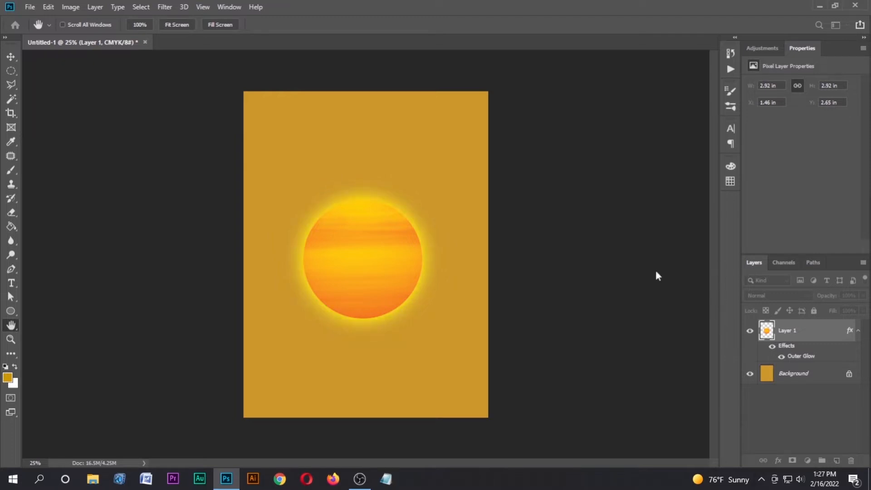
Step: Bring the yellow taxi from 537726-middle.png into the poster over the sun and close the source image
{"action": "type", "text": "v"}
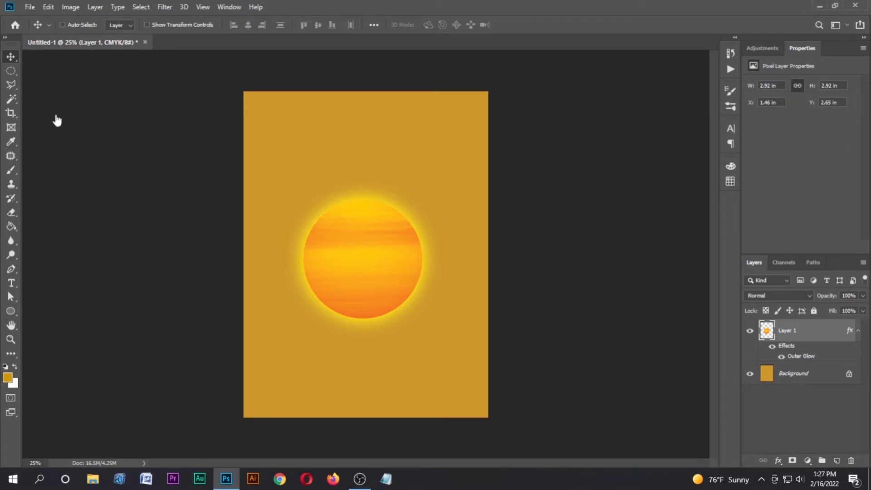
{"action": "double_click", "coordinate": [334, 239]}
{"action": "left_click_drag", "start_coordinate": [350, 286], "coordinate": [363, 271]}
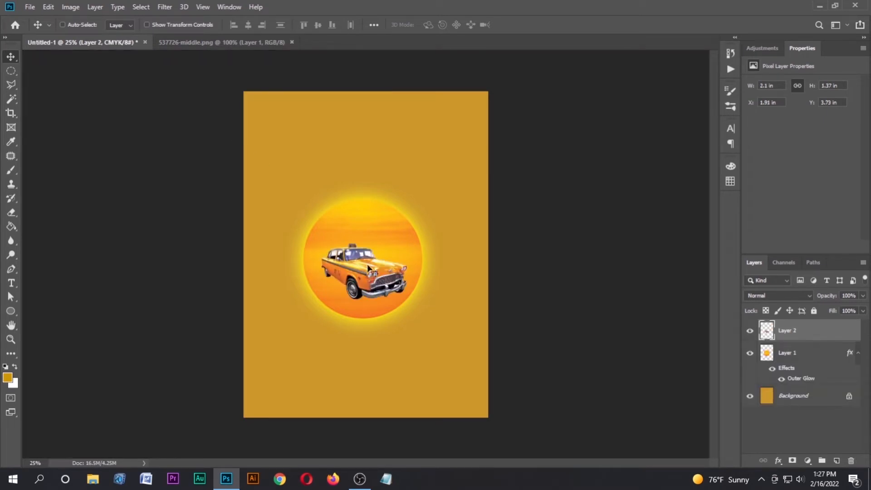
{"action": "left_click", "coordinate": [292, 42]}
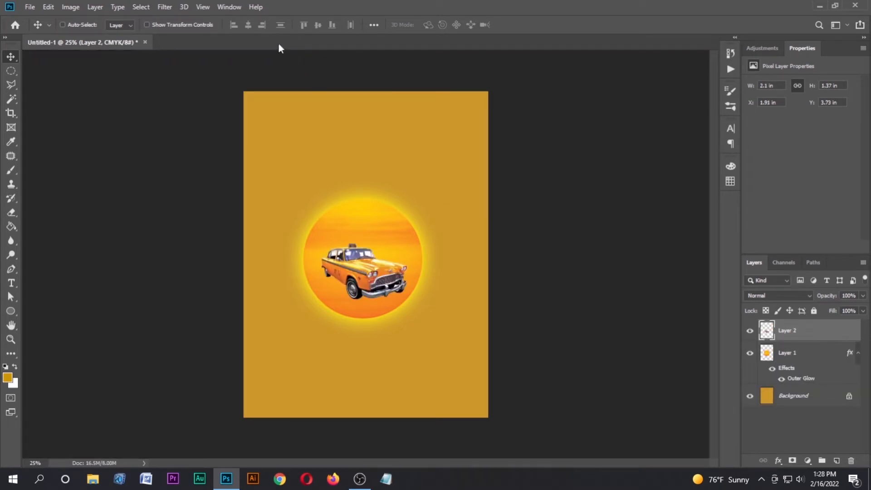
Step: Enlarge the taxi proportionally to about 211%, rotate it about 0.87° and place it over the sun's lower half
{"action": "left_click_drag", "start_coordinate": [364, 273], "coordinate": [365, 282]}
{"action": "key", "text": "ctrl+t"}
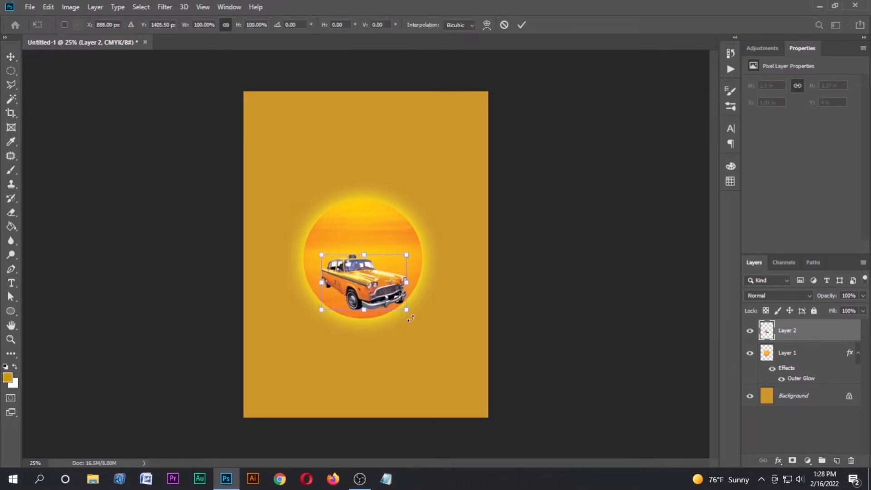
{"action": "left_click_drag", "start_coordinate": [405, 309], "coordinate": [472, 384]}
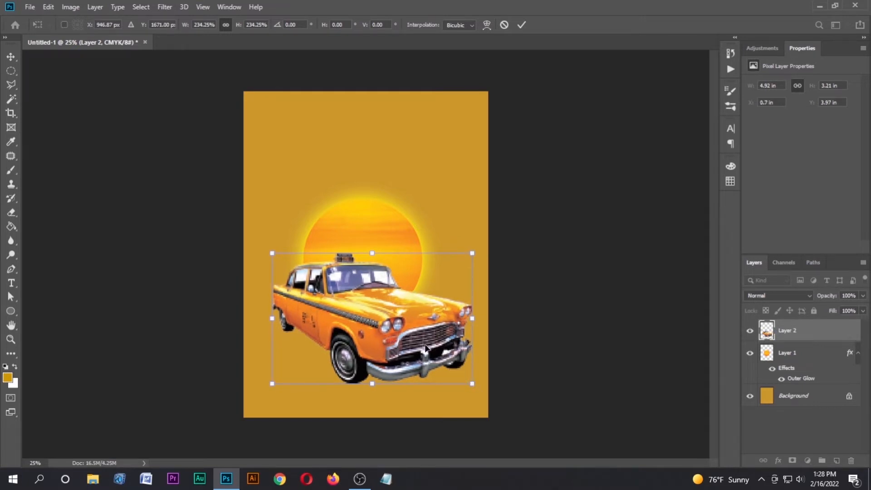
{"action": "left_click_drag", "start_coordinate": [426, 349], "coordinate": [417, 347]}
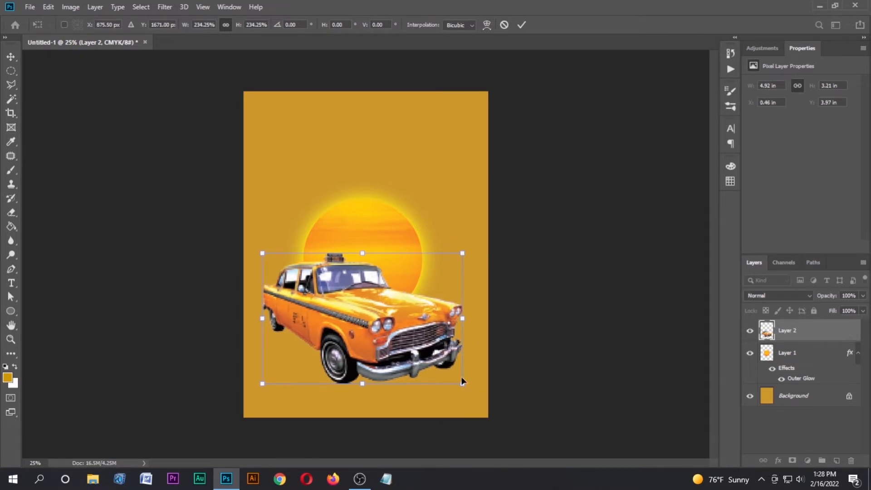
{"action": "left_click_drag", "start_coordinate": [460, 382], "coordinate": [438, 366]}
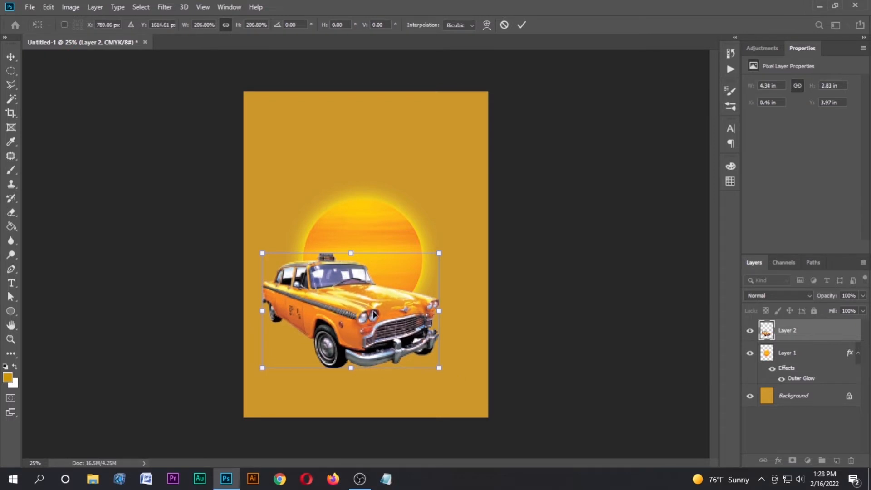
{"action": "left_click_drag", "start_coordinate": [365, 294], "coordinate": [379, 288]}
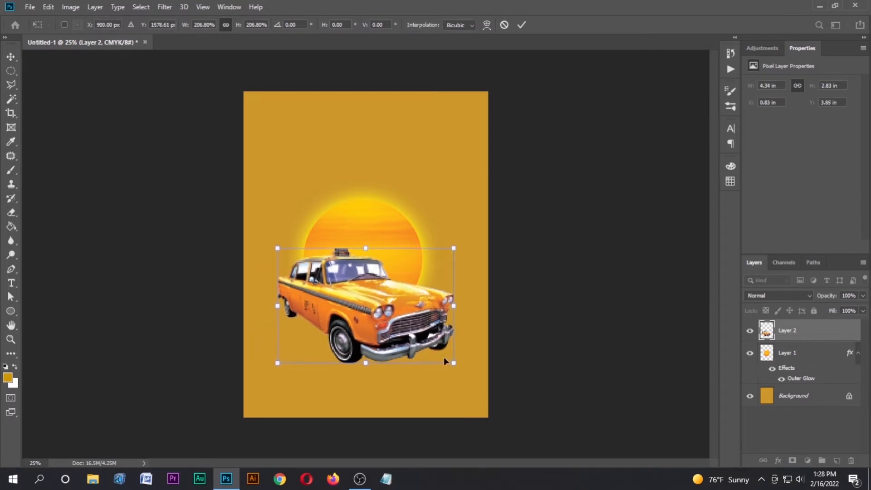
{"action": "mouse_move", "coordinate": [454, 366]}
{"action": "left_mouse_down"}
{"action": "mouse_move", "coordinate": [452, 376]}
{"action": "mouse_move", "coordinate": [455, 367]}
{"action": "left_mouse_up"}
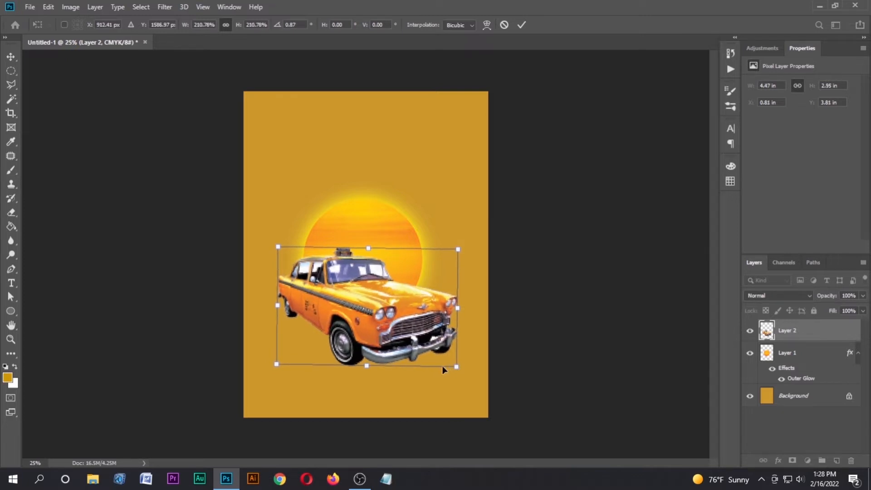
Step: Enlarge the taxi proportionally to about 218% and place it slightly lower, at about X 0.71 in, Y 3.95 in
{"action": "scroll", "coordinate": [442, 366], "scroll_direction": "up", "scroll_amount": 2}
{"action": "left_click_drag", "start_coordinate": [412, 349], "coordinate": [407, 348]}
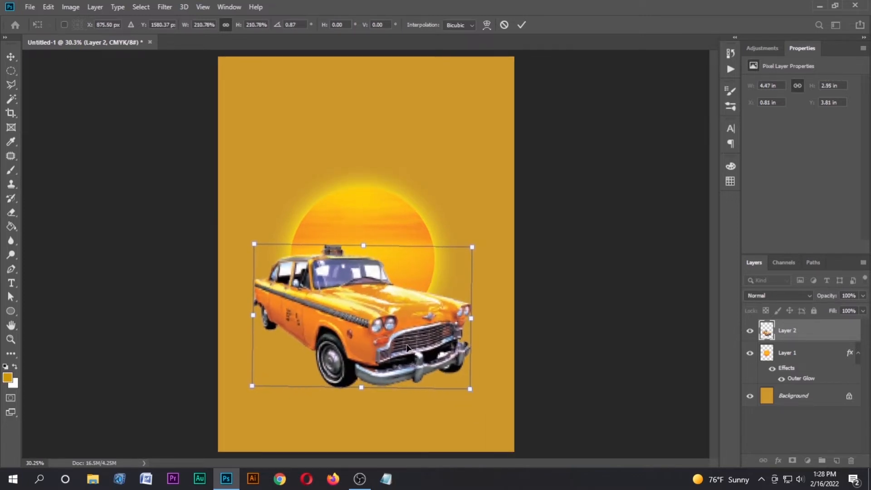
{"action": "left_click_drag", "start_coordinate": [469, 389], "coordinate": [477, 395]}
{"action": "left_click_drag", "start_coordinate": [429, 342], "coordinate": [427, 345]}
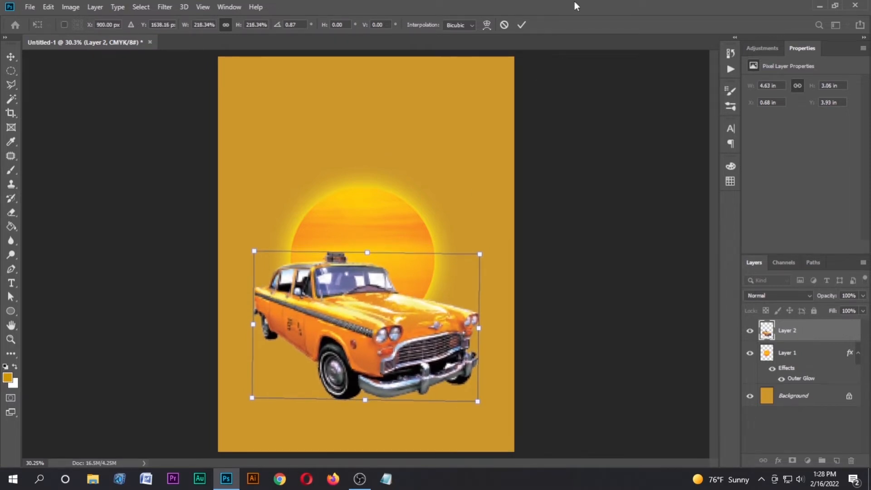
{"action": "left_click", "coordinate": [523, 23]}
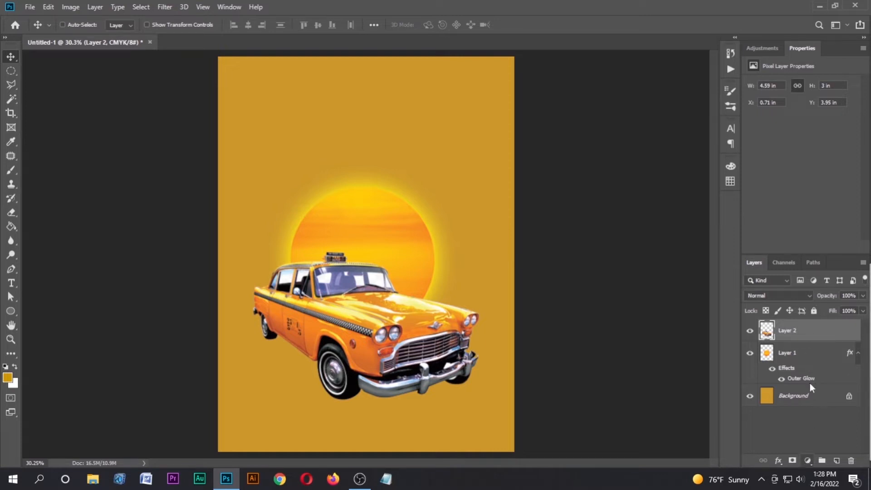
Step: Add a Hue/Saturation adjustment layer above the taxi and clip it to the taxi layer, keeping hue at 0
{"action": "left_click", "coordinate": [806, 358]}
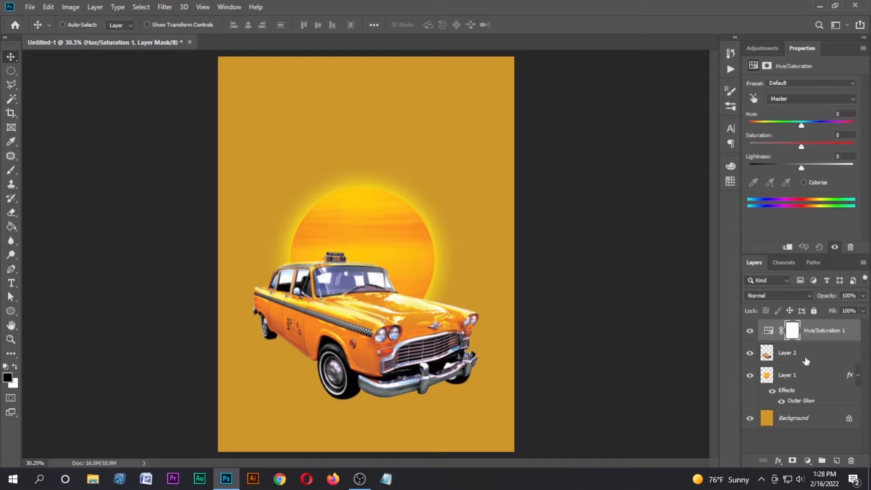
{"action": "left_click", "coordinate": [802, 124]}
{"action": "left_click_drag", "start_coordinate": [804, 123], "coordinate": [826, 112]}
{"action": "type", "text": "0"}
{"action": "left_click", "coordinate": [810, 330]}
{"action": "key", "text": "ctrl+alt+g"}
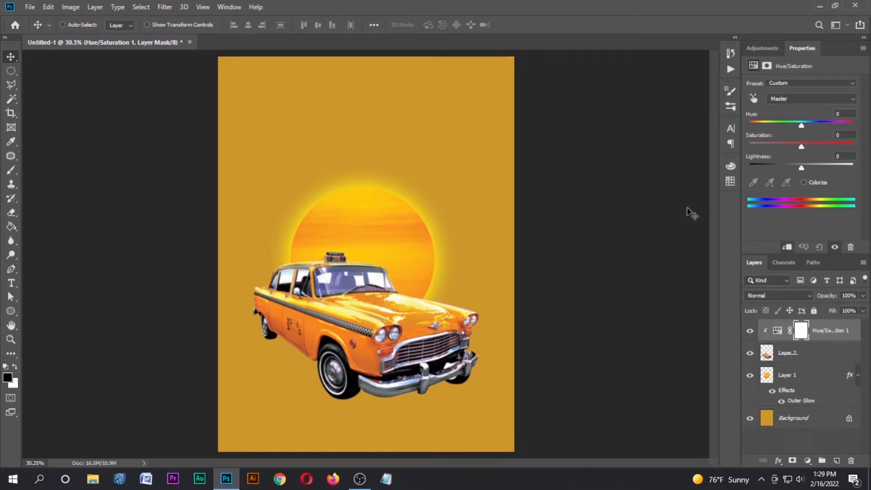
Step: Set the clipped Hue/Saturation adjustment to hue +1, saturation +10 and lightness +10
{"action": "left_click_drag", "start_coordinate": [800, 126], "coordinate": [803, 128]}
{"action": "left_click_drag", "start_coordinate": [801, 145], "coordinate": [806, 167]}
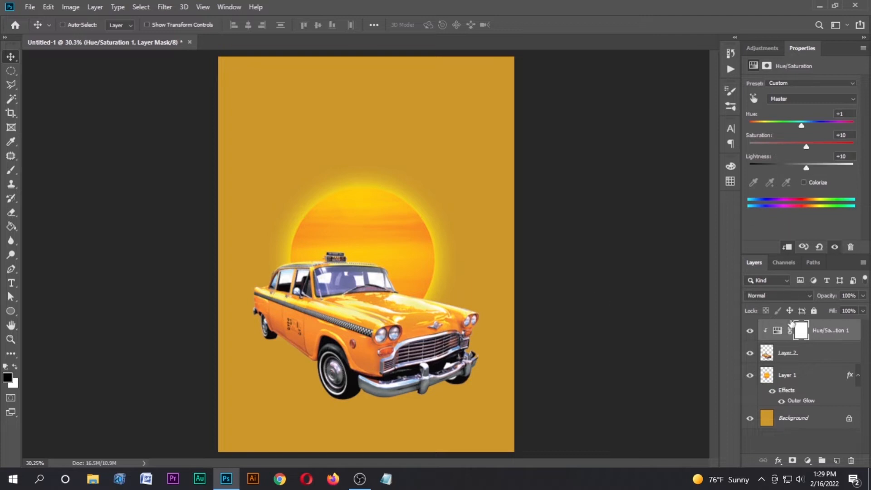
{"action": "left_click", "coordinate": [819, 333]}
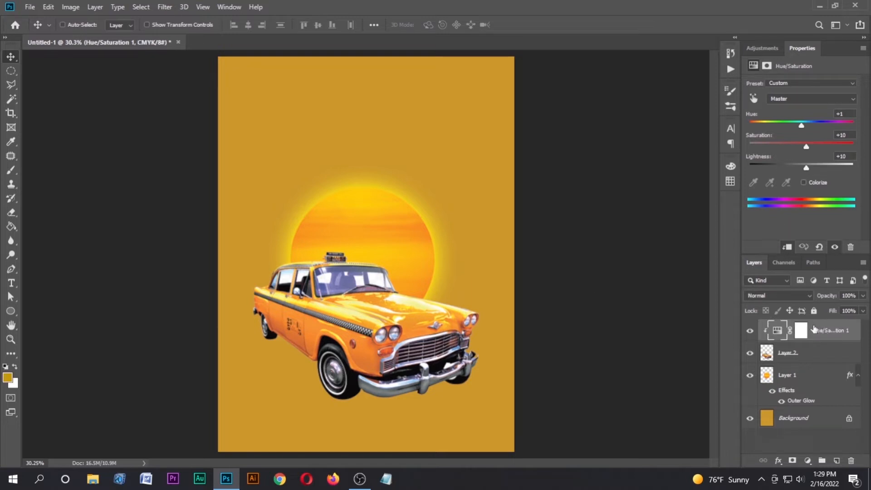
Step: Create a new empty layer for the wheel shadows and place it directly below the taxi layer
{"action": "left_click", "coordinate": [816, 354]}
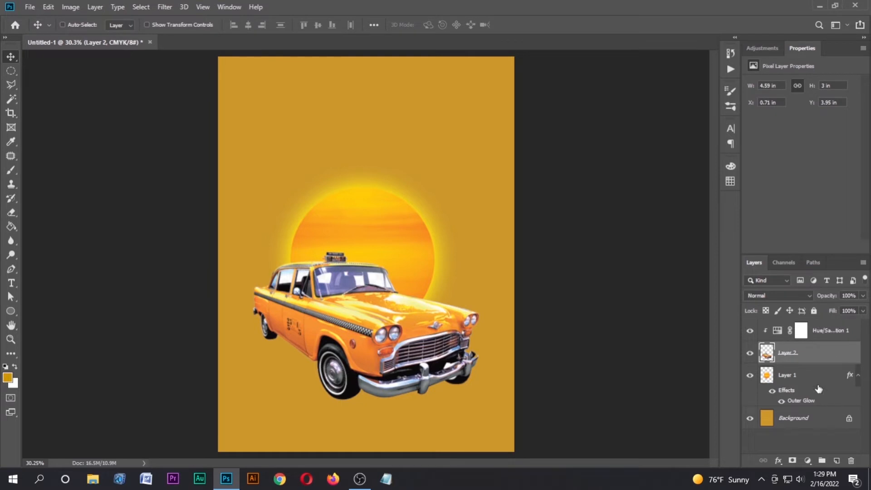
{"action": "scroll", "coordinate": [307, 335], "scroll_direction": "up", "scroll_amount": 2}
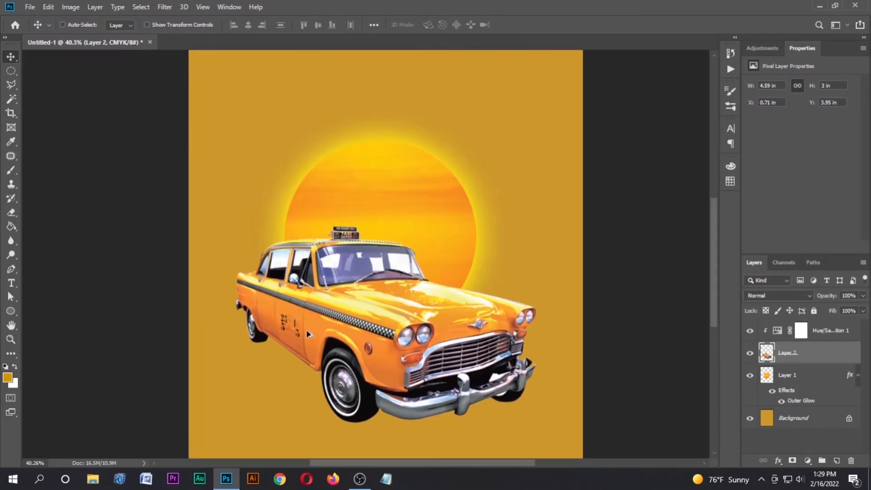
{"action": "left_click_drag", "start_coordinate": [344, 400], "coordinate": [340, 303]}
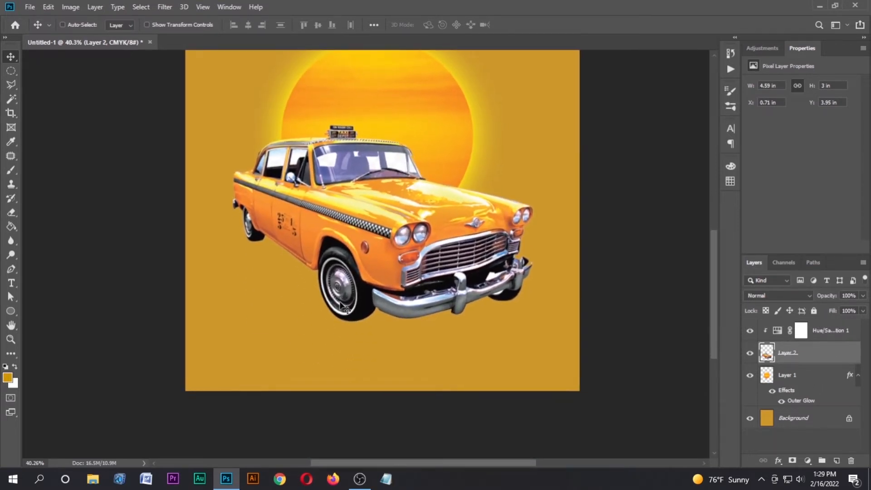
{"action": "scroll", "coordinate": [325, 304], "scroll_direction": "up", "scroll_amount": 3}
{"action": "scroll", "coordinate": [324, 304], "scroll_direction": "down", "scroll_amount": 2}
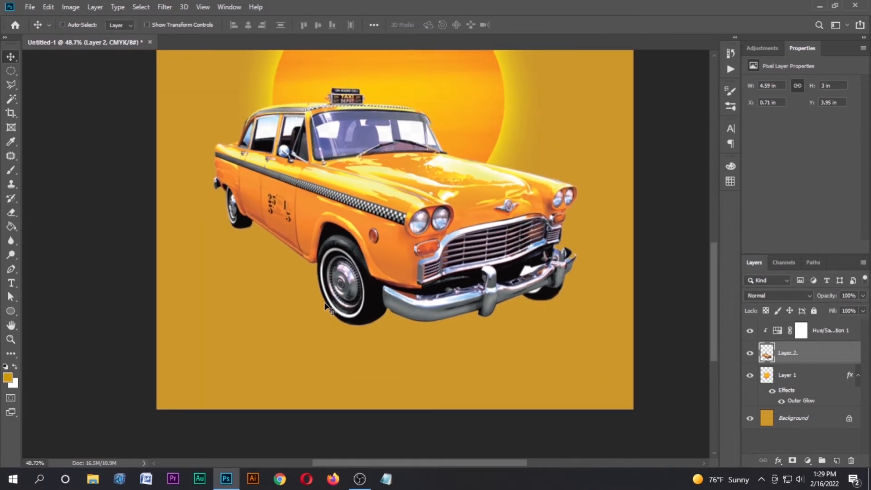
{"action": "left_click", "coordinate": [836, 461]}
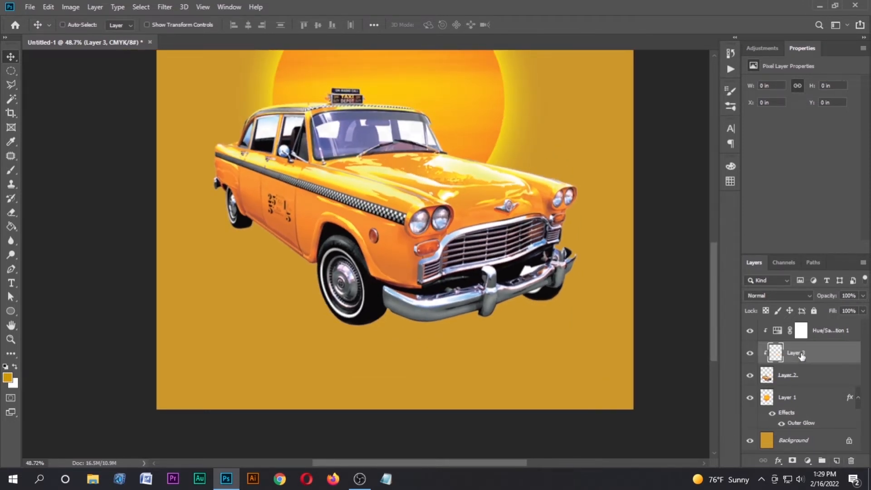
{"action": "left_click_drag", "start_coordinate": [800, 356], "coordinate": [805, 392]}
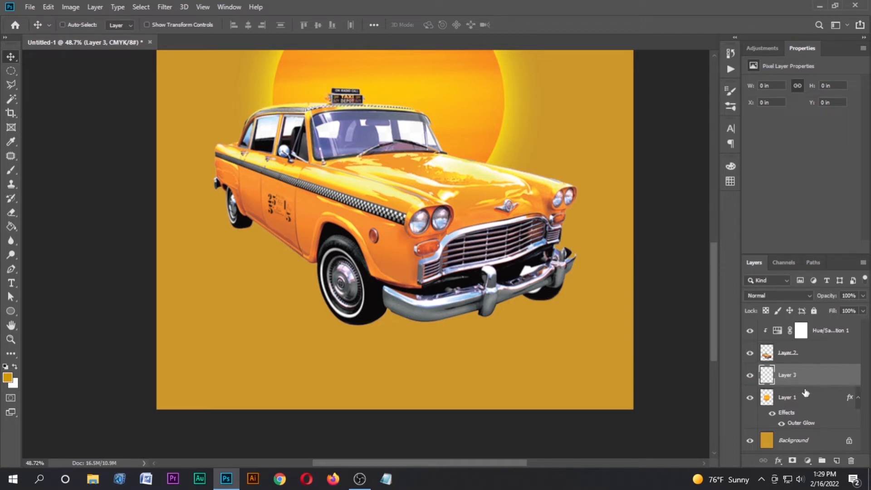
Step: Reset the colours to default and paint one soft black dab with a 125 px brush on the empty area beside the front wheel
{"action": "key", "text": "b"}
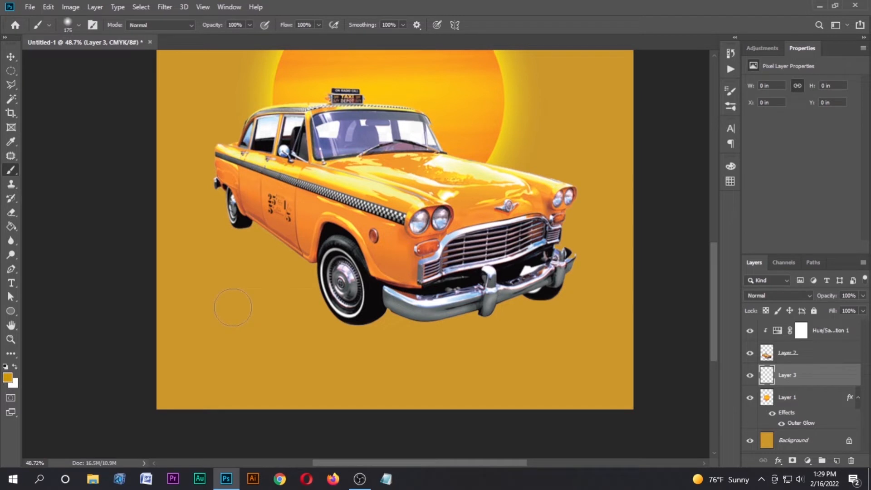
{"action": "left_click", "coordinate": [215, 291]}
{"action": "key", "text": "ctrl+z"}
{"action": "left_click", "coordinate": [5, 366]}
{"action": "left_click", "coordinate": [238, 315]}
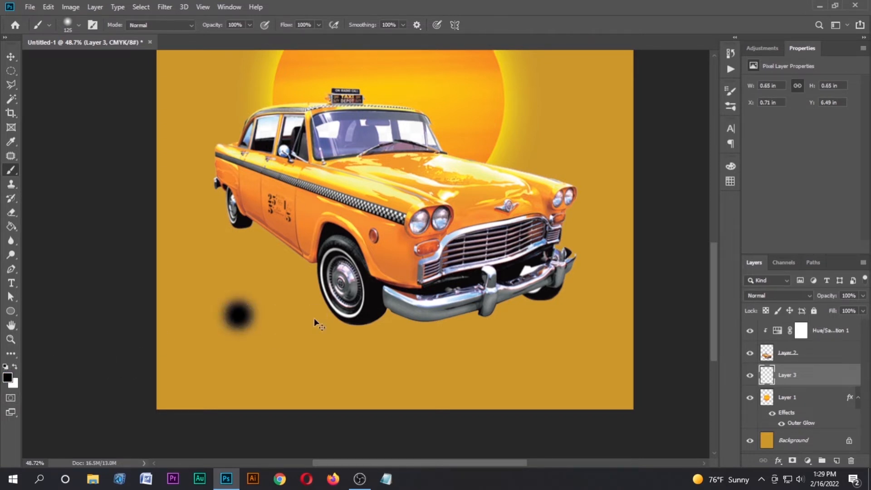
Step: Transform the black dab into a flat, wide shadow about 0.81 in wide and 0.13 in high
{"action": "key", "text": "ctrl+t"}
{"action": "mouse_move", "coordinate": [240, 287]}
{"action": "left_mouse_down"}
{"action": "mouse_move", "coordinate": [239, 334]}
{"action": "mouse_move", "coordinate": [275, 335]}
{"action": "left_mouse_up"}
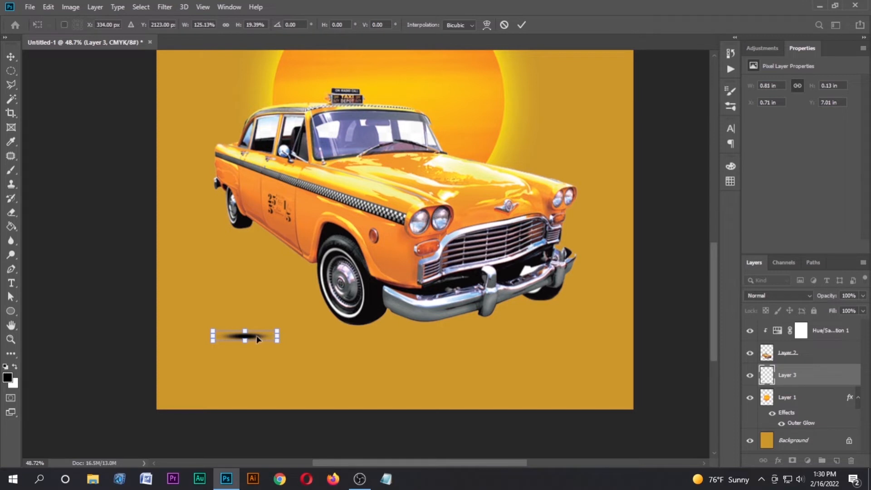
{"action": "key", "text": "Return"}
{"action": "key", "text": "b"}
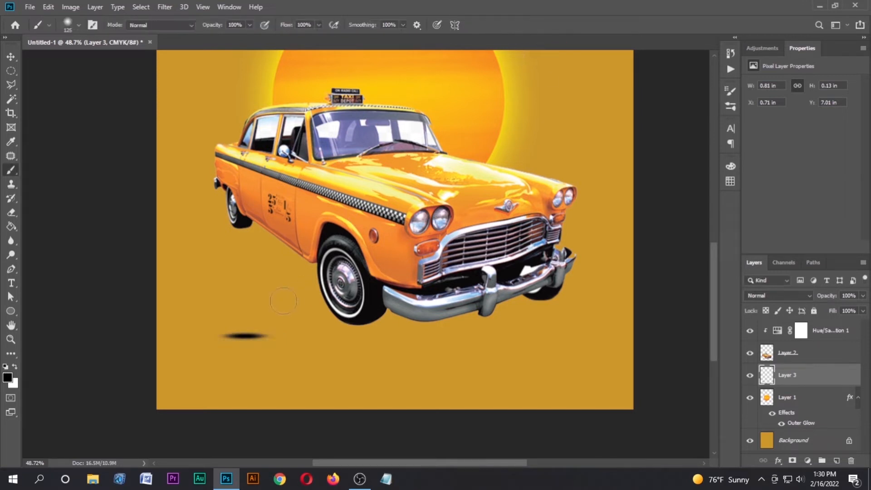
Step: Move the flattened shadow under the taxi's rear wheel and reduce its layer opacity to 66%
{"action": "key", "text": "v"}
{"action": "left_click_drag", "start_coordinate": [242, 341], "coordinate": [236, 232]}
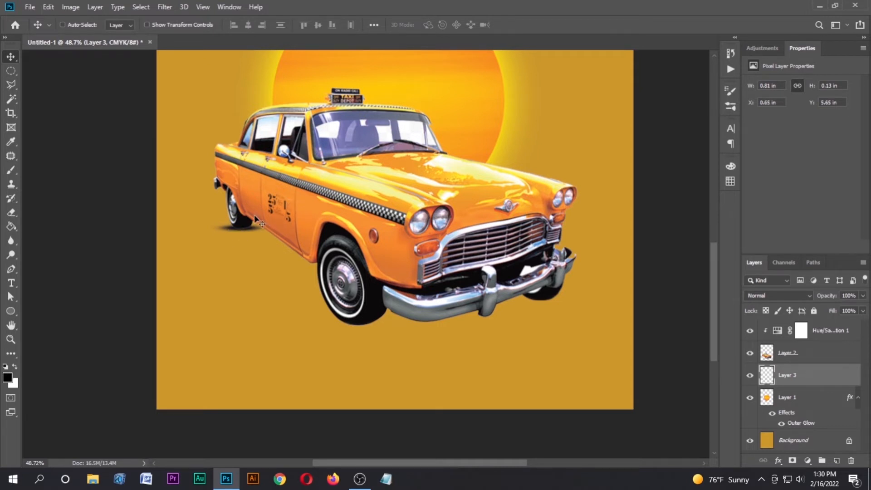
{"action": "mouse_move", "coordinate": [826, 296]}
{"action": "left_mouse_down"}
{"action": "mouse_move", "coordinate": [816, 300]}
{"action": "mouse_move", "coordinate": [824, 300]}
{"action": "left_mouse_up"}
Step: Copy the rear-wheel shadow under the near front wheel and enlarge the copy to about 1.14 × 0.21 in
{"action": "left_click_drag", "start_coordinate": [241, 230], "coordinate": [273, 343]}
{"action": "left_click_drag", "start_coordinate": [353, 331], "coordinate": [352, 324]}
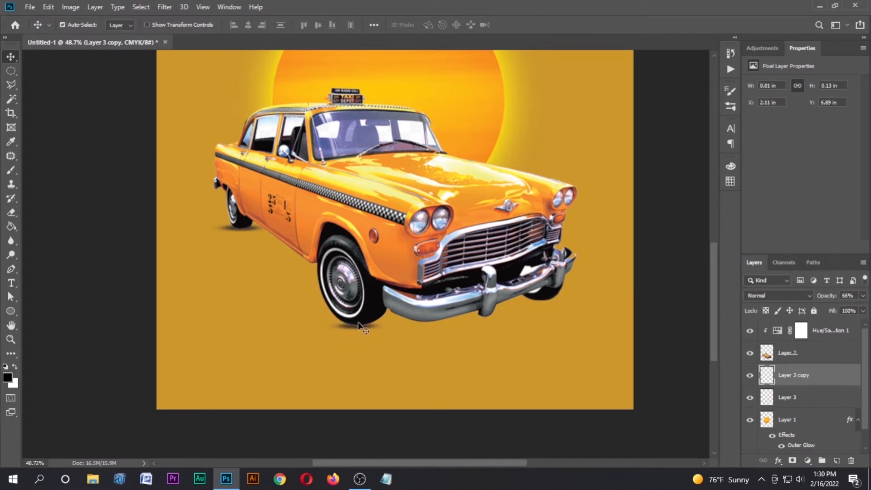
{"action": "key", "text": "ctrl+t"}
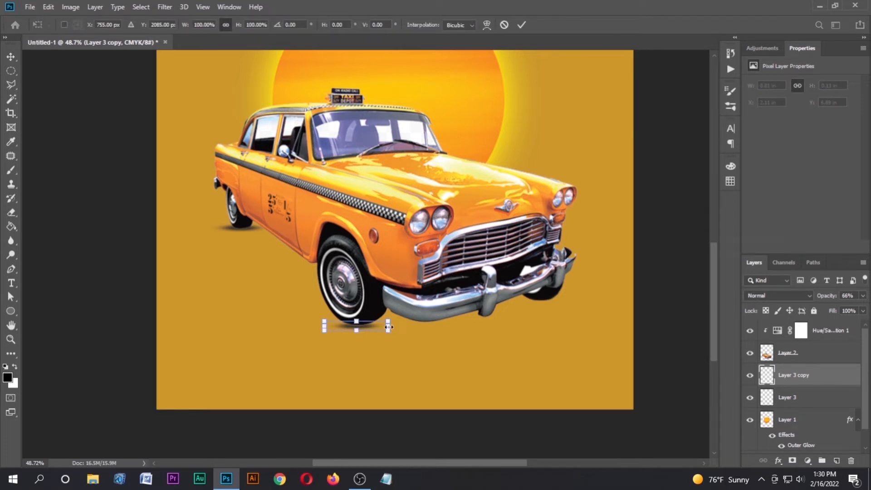
{"action": "left_click_drag", "start_coordinate": [388, 326], "coordinate": [358, 315]}
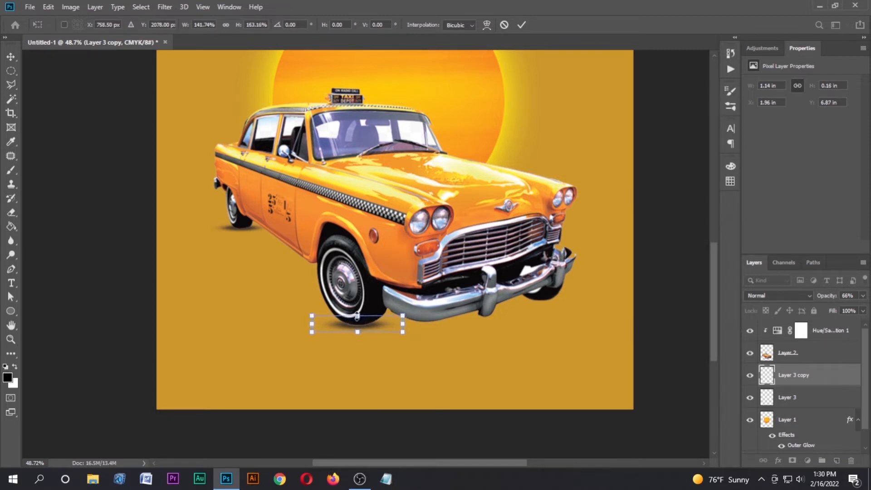
{"action": "left_click", "coordinate": [516, 25]}
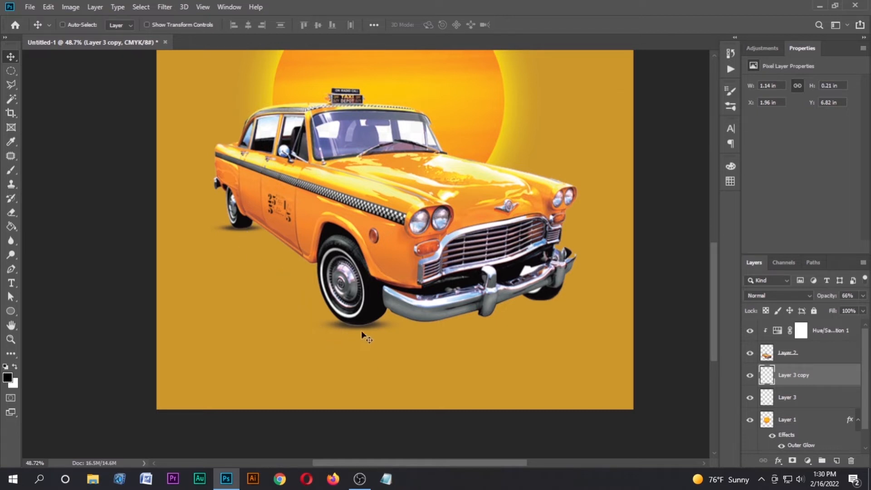
Step: Copy the enlarged shadow under the taxi's far front wheel, and make the Hue/Saturation adjustment the active layer
{"action": "left_click_drag", "start_coordinate": [362, 330], "coordinate": [546, 308]}
{"action": "key", "text": "ctrl+j"}
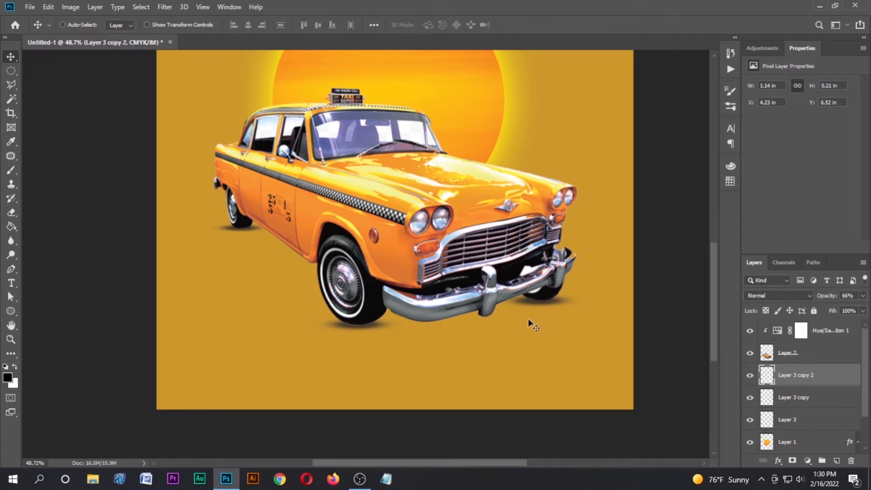
{"action": "left_click", "coordinate": [823, 357]}
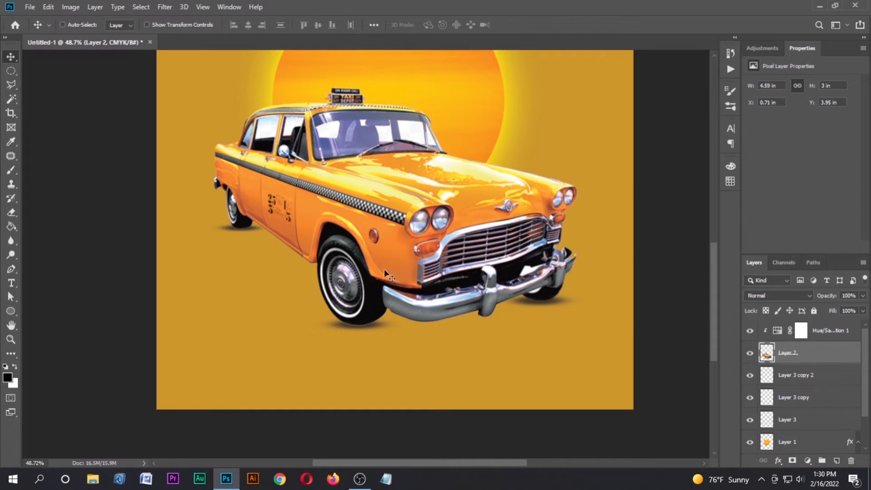
{"action": "scroll", "coordinate": [384, 273], "scroll_direction": "down", "scroll_amount": 3}
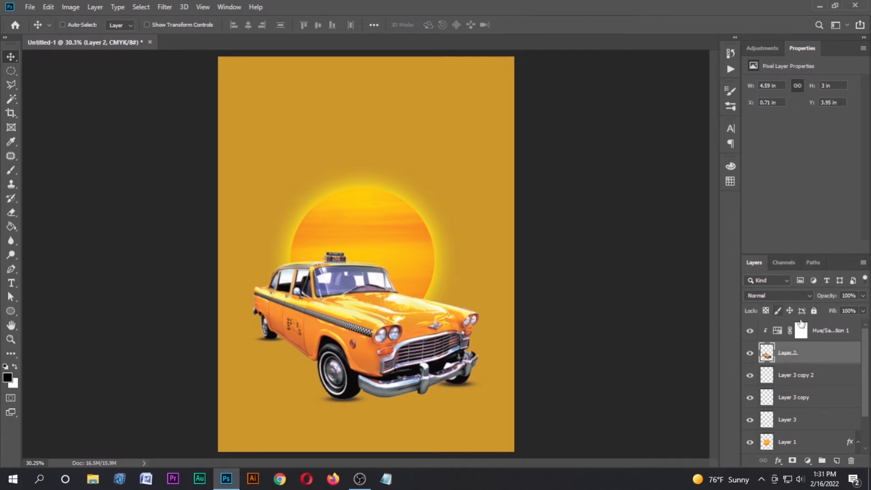
{"action": "left_click", "coordinate": [833, 333]}
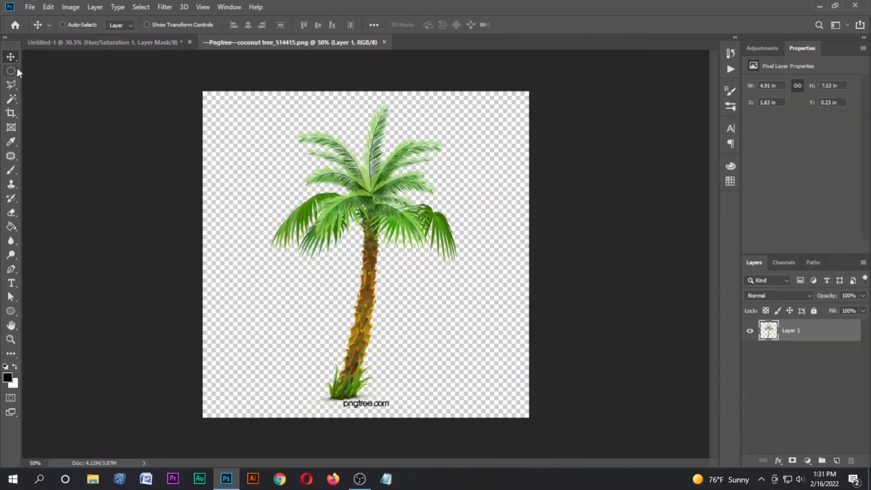
Step: Delete the pngtree.com watermark below the coconut tree using a Polygonal Lasso selection, and deselect
{"action": "left_click", "coordinate": [10, 84]}
{"action": "scroll", "coordinate": [338, 275], "scroll_direction": "up", "scroll_amount": 2}
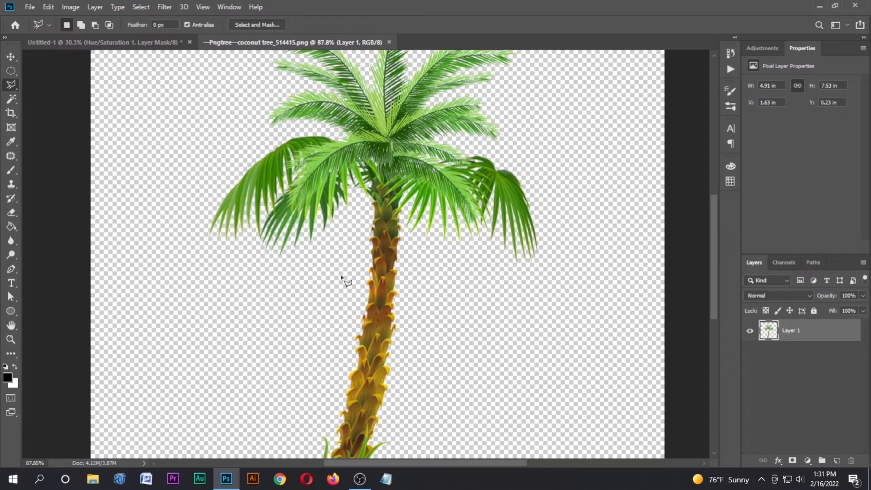
{"action": "scroll", "coordinate": [272, 245], "scroll_direction": "down", "scroll_amount": 4}
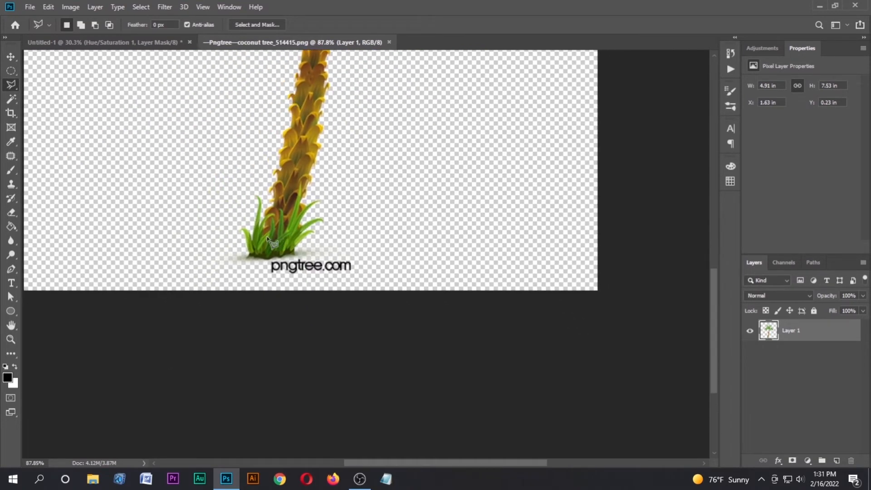
{"action": "left_click", "coordinate": [250, 261]}
{"action": "left_click", "coordinate": [365, 251]}
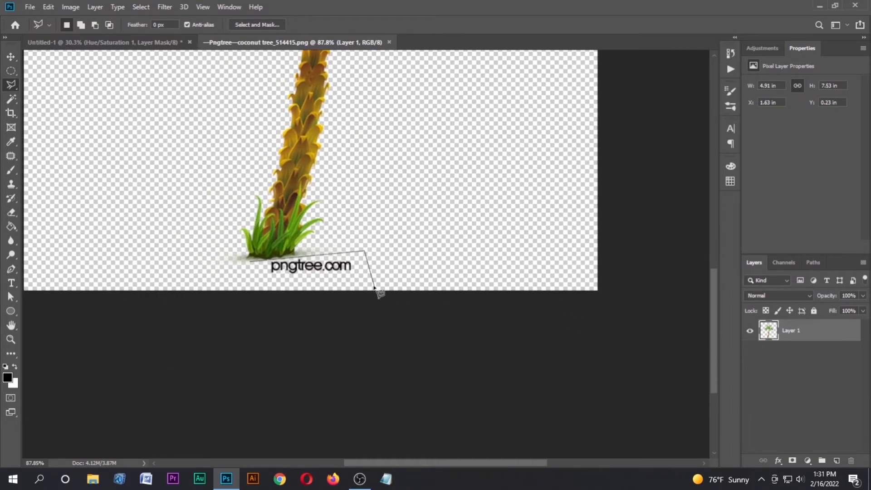
{"action": "left_click", "coordinate": [372, 283]}
{"action": "left_click", "coordinate": [247, 279]}
{"action": "left_click", "coordinate": [250, 262]}
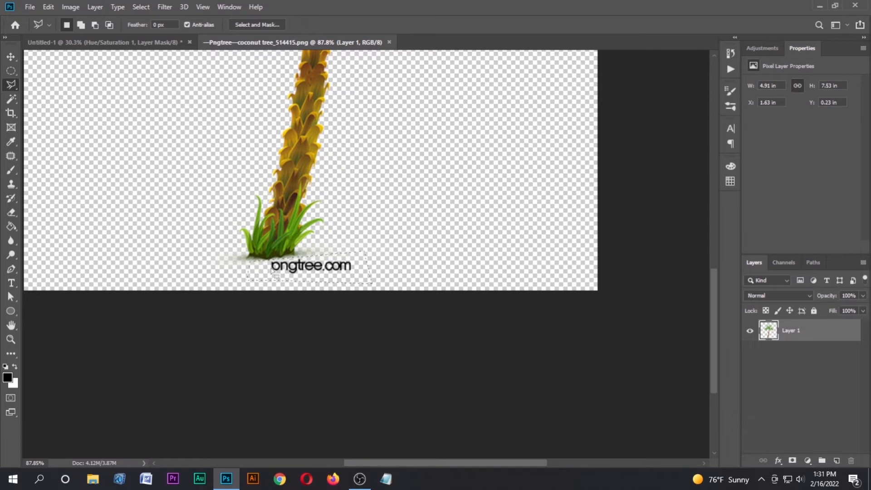
{"action": "key", "text": "Delete"}
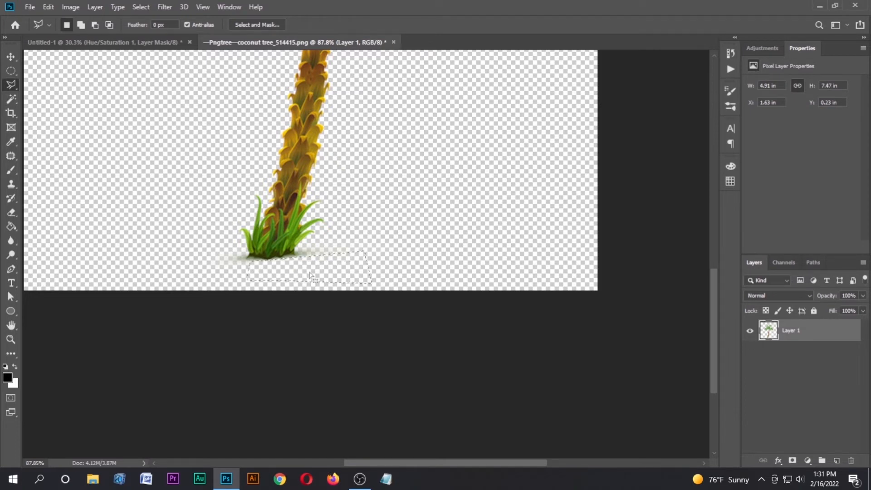
{"action": "key", "text": "ctrl+d"}
Step: Bring the coconut tree into the poster above the taxi and close its source image
{"action": "left_click", "coordinate": [11, 57]}
{"action": "left_click_drag", "start_coordinate": [297, 197], "coordinate": [324, 290]}
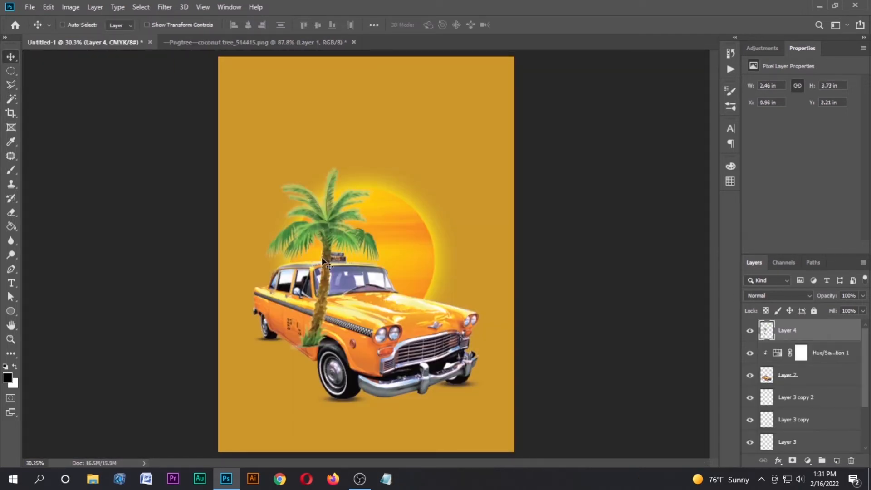
{"action": "left_click", "coordinate": [317, 42]}
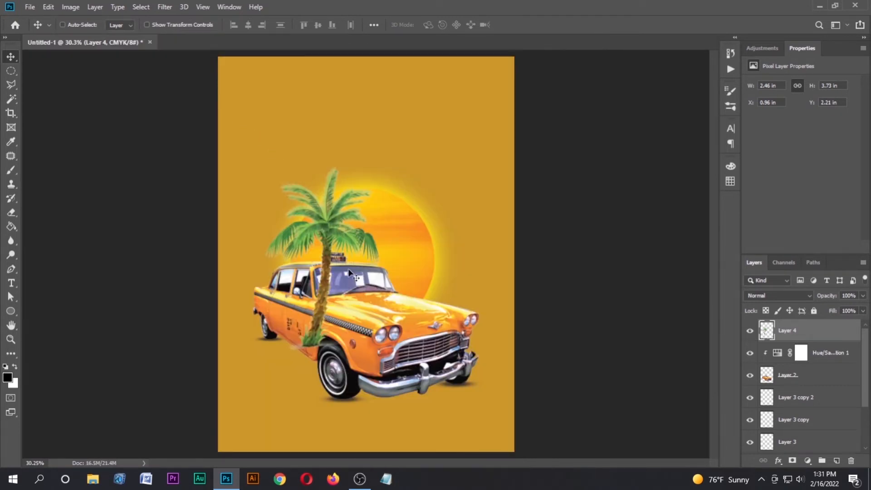
Step: Move the palm tree layer beneath the taxi layer and position the tree behind the windshield, over the sun
{"action": "left_click_drag", "start_coordinate": [327, 247], "coordinate": [369, 250]}
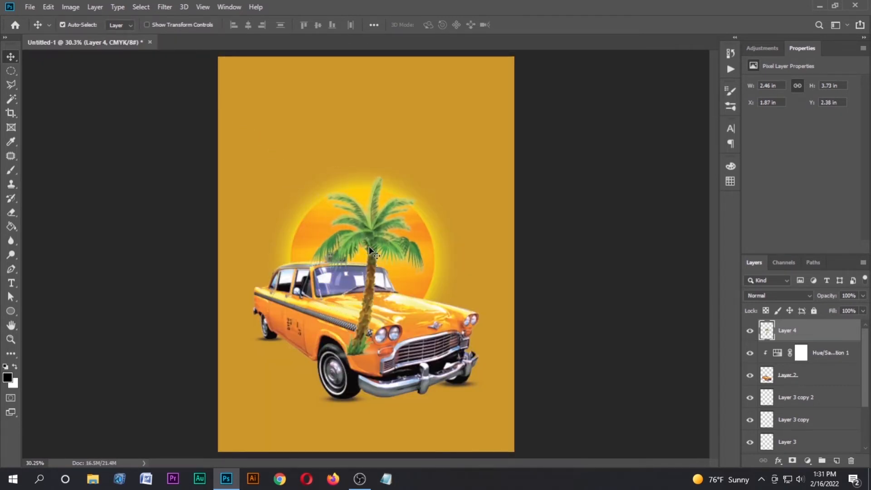
{"action": "key", "text": "ctrl+t"}
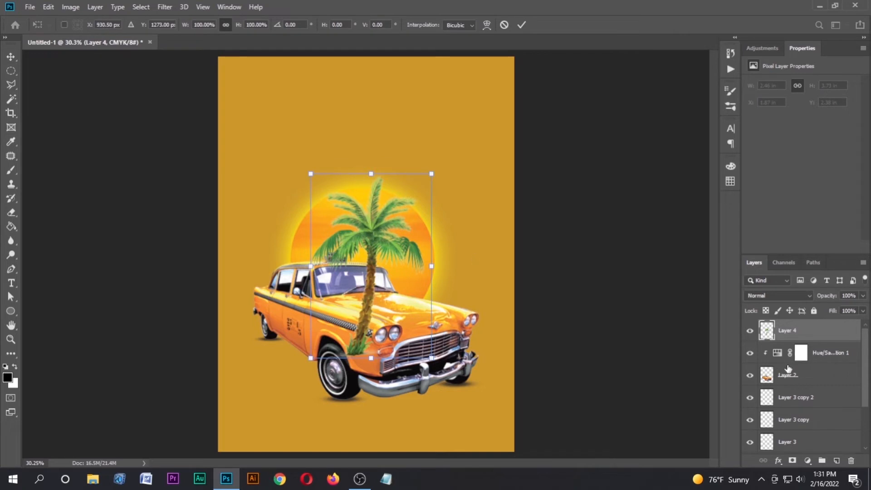
{"action": "left_click_drag", "start_coordinate": [811, 332], "coordinate": [823, 392]}
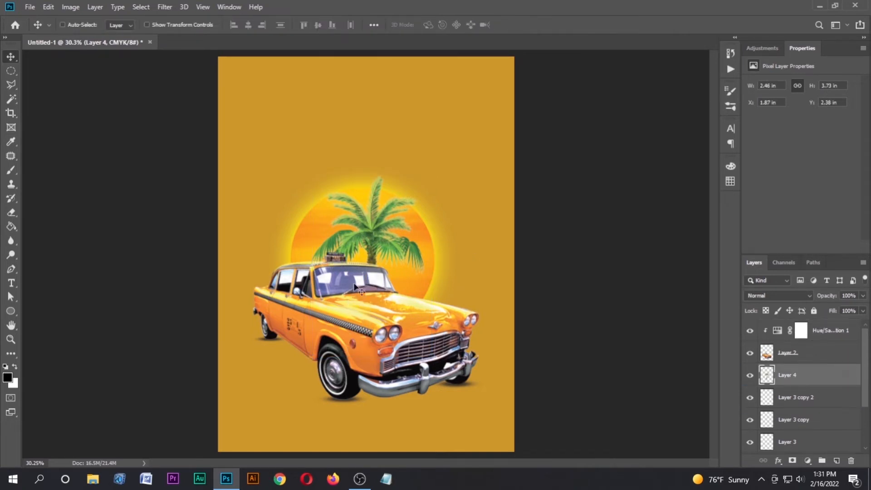
{"action": "left_click_drag", "start_coordinate": [373, 224], "coordinate": [391, 208]}
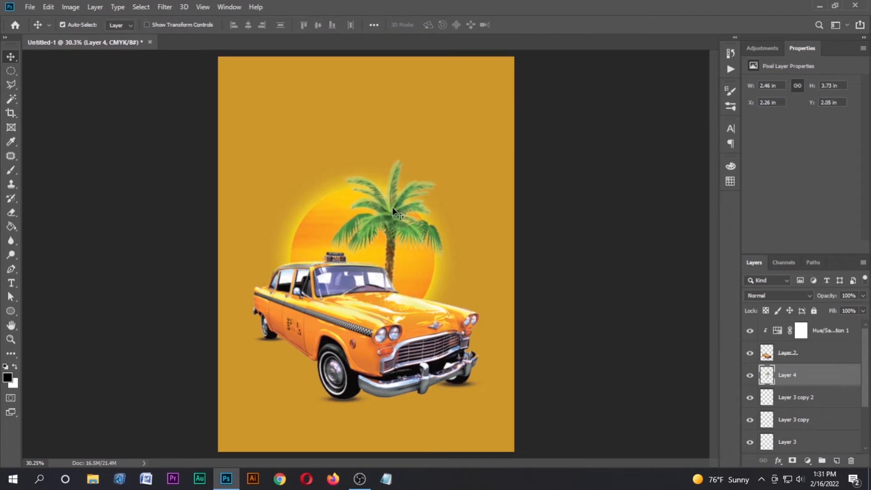
Step: Rotate the palm tree slightly clockwise and position it behind the windshield so it leans outward over the sun's right edge
{"action": "key", "text": "ctrl+t"}
{"action": "left_click_drag", "start_coordinate": [467, 143], "coordinate": [486, 169]}
{"action": "left_click_drag", "start_coordinate": [412, 240], "coordinate": [419, 214]}
{"action": "left_click", "coordinate": [521, 25]}
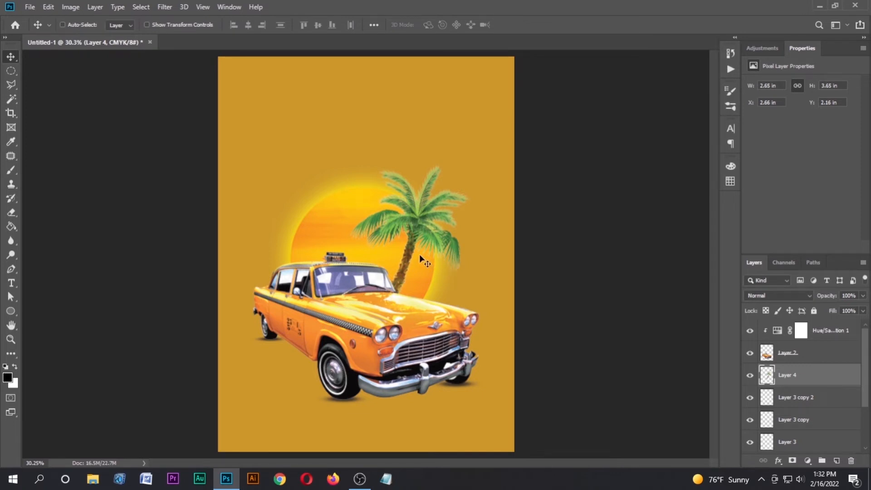
Step: Duplicate the palm tree to the sun's left side and rotate the copy about -35.38° so it leans outward behind the taxi
{"action": "left_click_drag", "start_coordinate": [414, 254], "coordinate": [291, 248]}
{"action": "key", "text": "ctrl+j"}
{"action": "key", "text": "ctrl+t"}
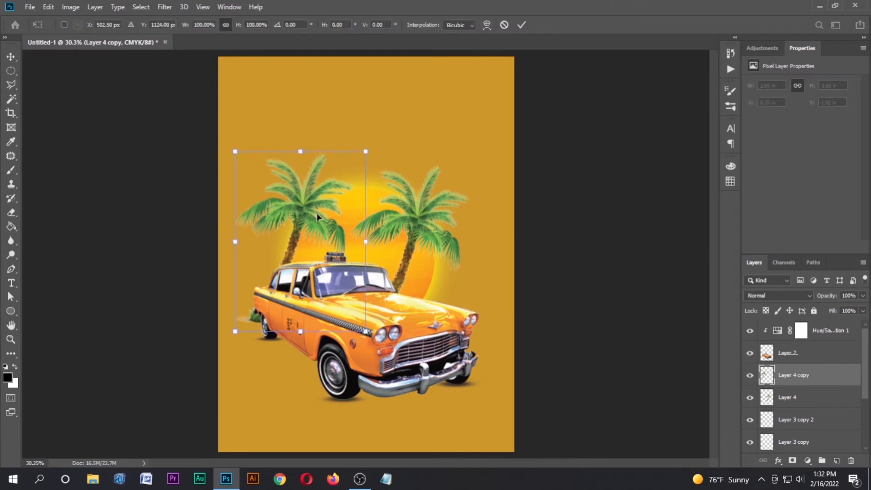
{"action": "left_click_drag", "start_coordinate": [385, 134], "coordinate": [310, 114]}
{"action": "mouse_move", "coordinate": [299, 253]}
{"action": "left_mouse_down"}
{"action": "mouse_move", "coordinate": [295, 229]}
{"action": "mouse_move", "coordinate": [297, 238]}
{"action": "left_mouse_up"}
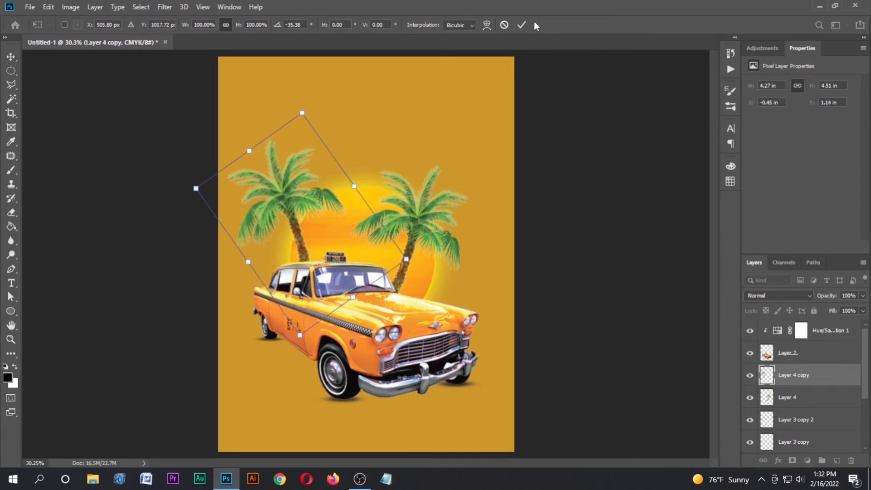
{"action": "left_click", "coordinate": [521, 25]}
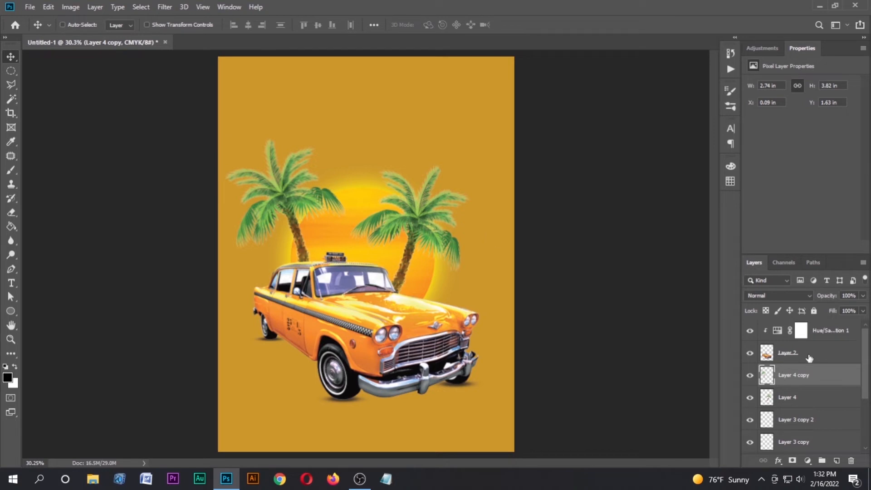
Step: Bring the luggage image into the poster above the taxi's Hue/Saturation adjustment layer and close its source file
{"action": "left_click", "coordinate": [832, 331]}
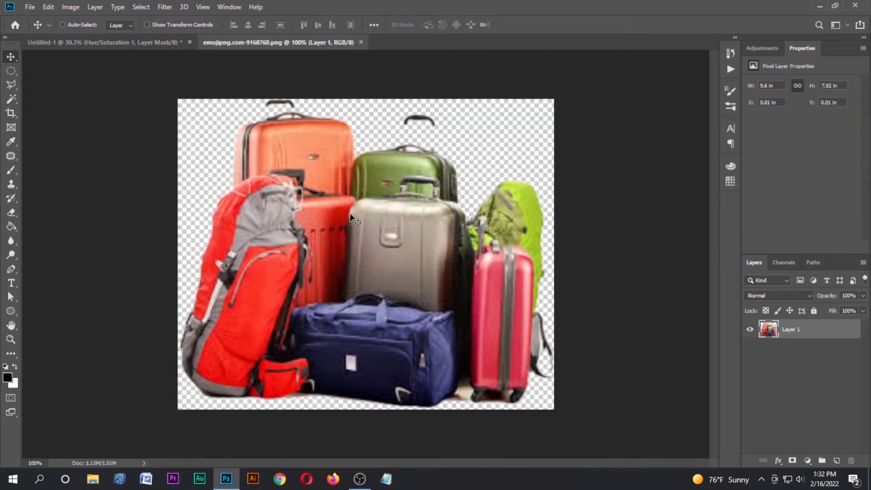
{"action": "left_click_drag", "start_coordinate": [354, 220], "coordinate": [344, 274]}
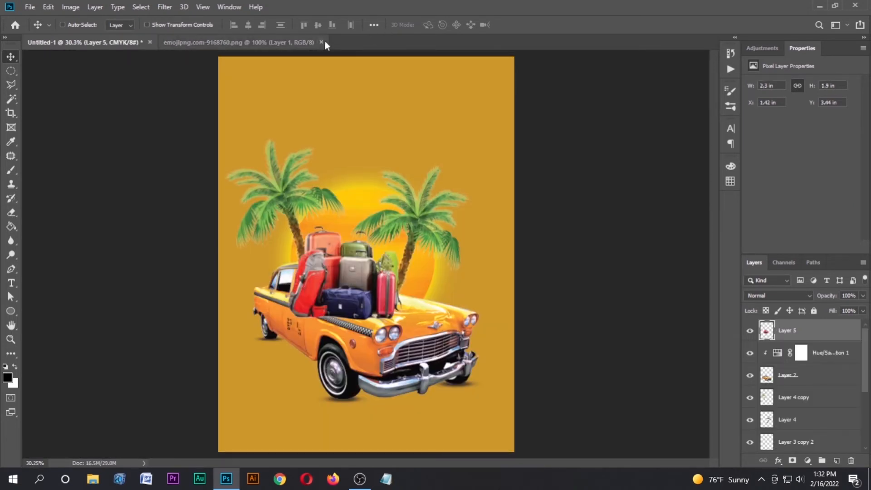
{"action": "left_click", "coordinate": [321, 42]}
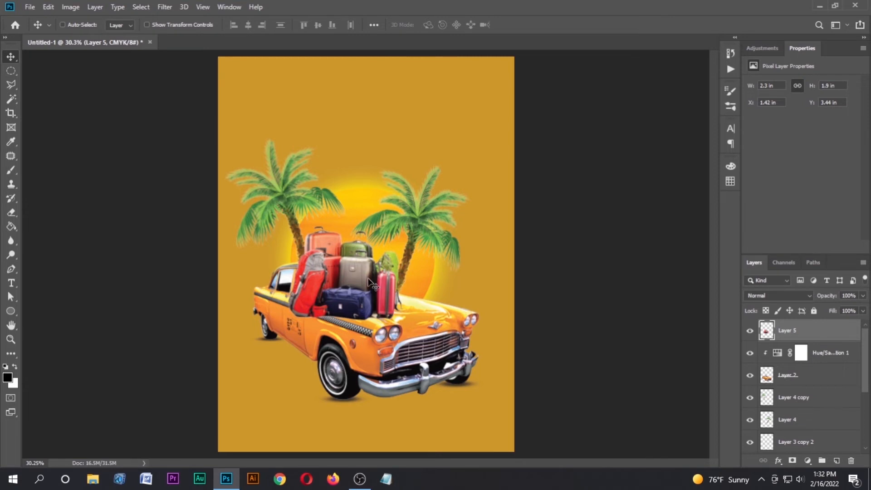
Step: Scale the luggage down proportionally to about 65.81%, roughly 1.52 × 1.25 in
{"action": "key", "text": "ctrl+t"}
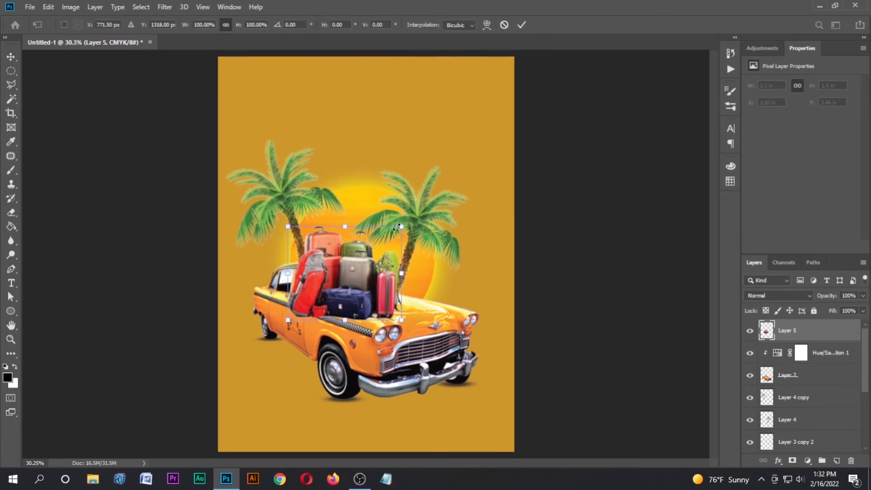
{"action": "left_click_drag", "start_coordinate": [401, 226], "coordinate": [365, 259]}
{"action": "scroll", "coordinate": [369, 265], "scroll_direction": "up", "scroll_amount": 3}
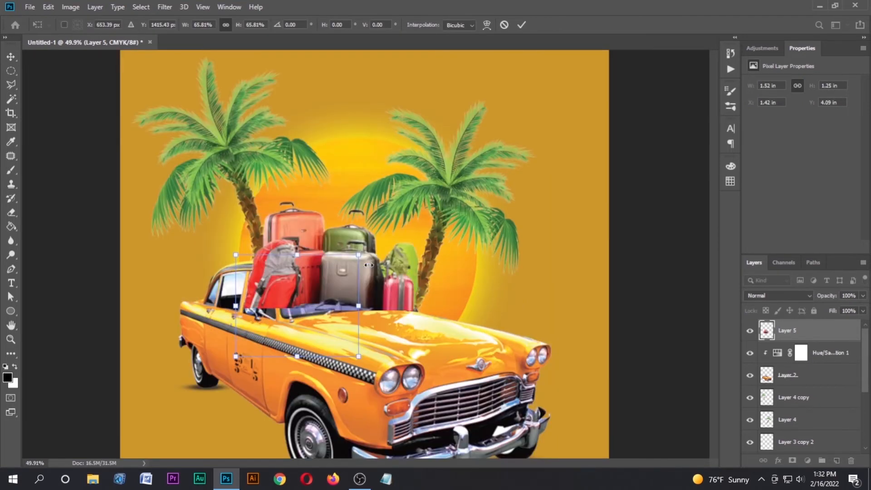
{"action": "left_click", "coordinate": [522, 25]}
Step: Move the luggage onto the taxi's roof, placing it at about X 1.4 in, Y 2.97 in
{"action": "left_click_drag", "start_coordinate": [323, 294], "coordinate": [326, 247]}
{"action": "scroll", "coordinate": [331, 255], "scroll_direction": "up", "scroll_amount": 3}
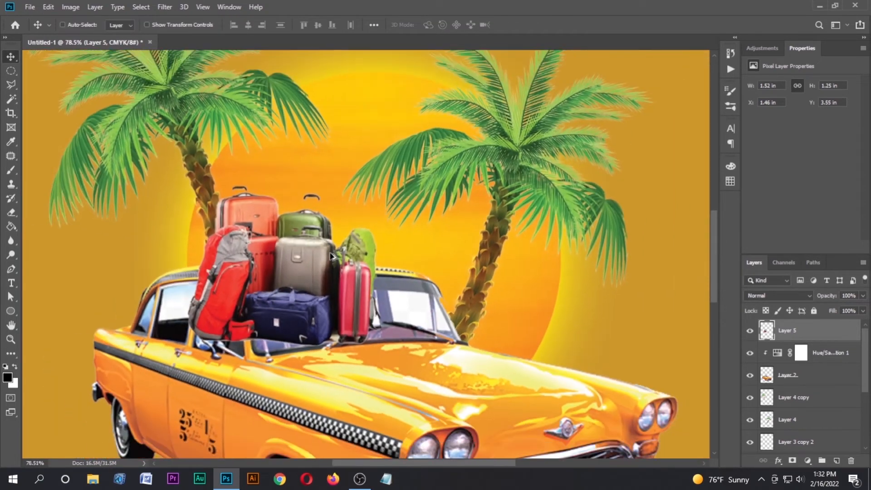
{"action": "scroll", "coordinate": [331, 255], "scroll_direction": "down", "scroll_amount": 2}
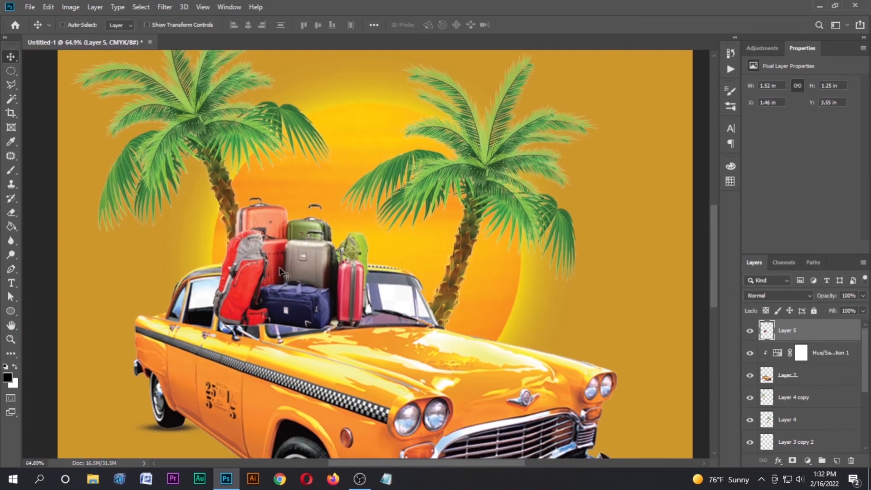
{"action": "left_click_drag", "start_coordinate": [279, 270], "coordinate": [283, 206]}
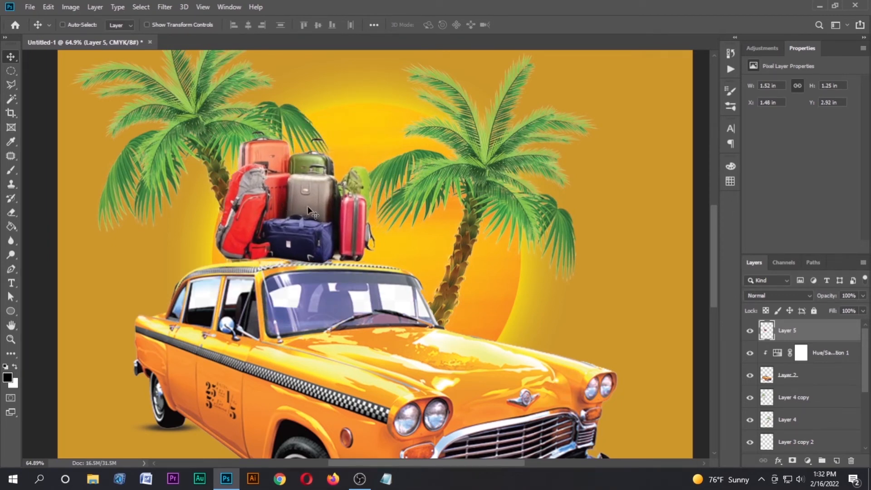
{"action": "scroll", "coordinate": [317, 211], "scroll_direction": "down", "scroll_amount": 3}
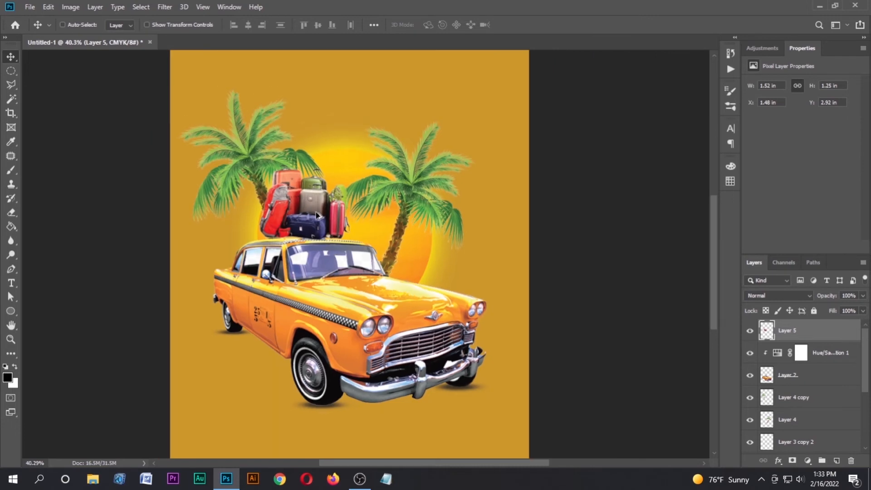
{"action": "scroll", "coordinate": [318, 215], "scroll_direction": "up", "scroll_amount": 3}
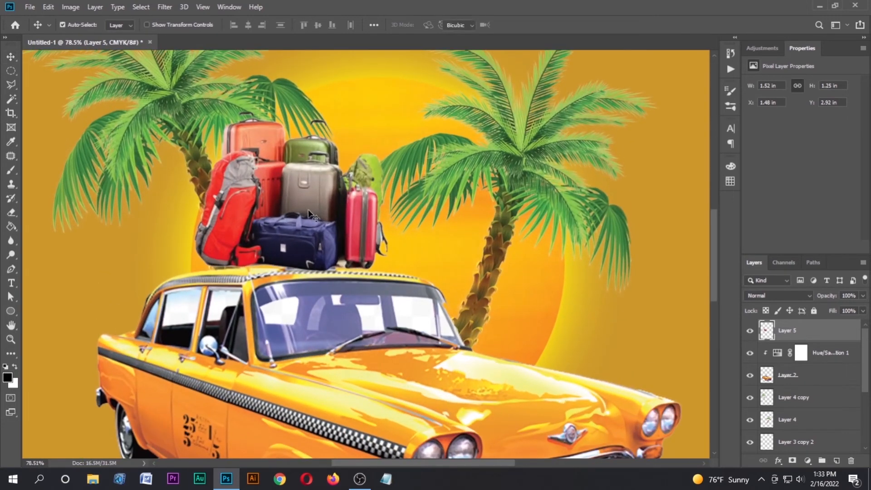
{"action": "key", "text": "ctrl+t"}
{"action": "left_click_drag", "start_coordinate": [312, 210], "coordinate": [303, 210]}
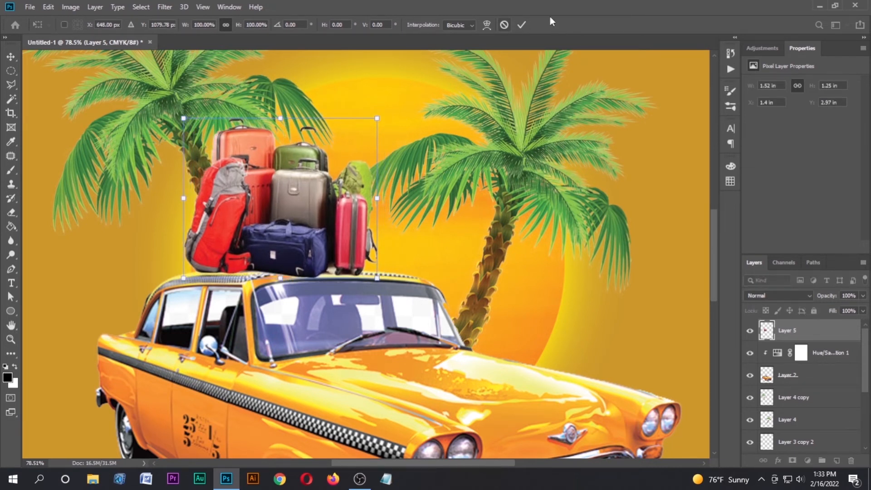
{"action": "left_click", "coordinate": [520, 24]}
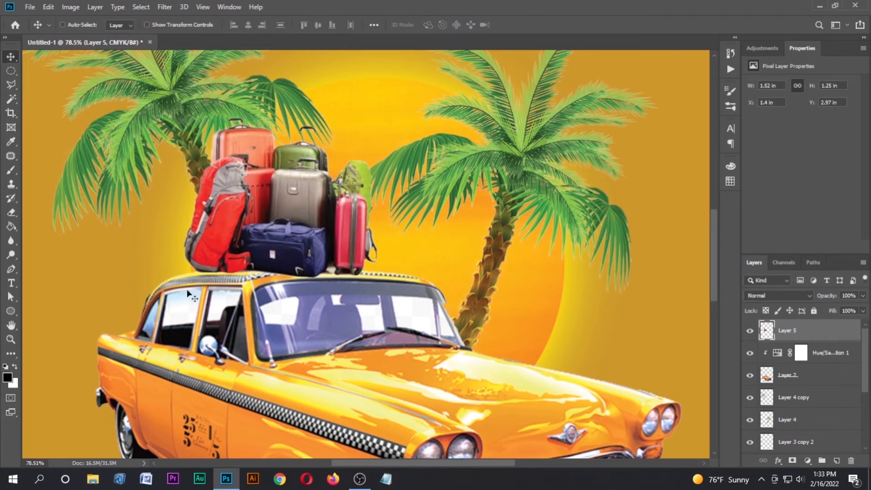
Step: Add a new layer directly beneath the luggage and paint one soft black 125 px brush dab beside the taxi
{"action": "left_click", "coordinate": [837, 459]}
{"action": "left_click_drag", "start_coordinate": [812, 335], "coordinate": [809, 356]}
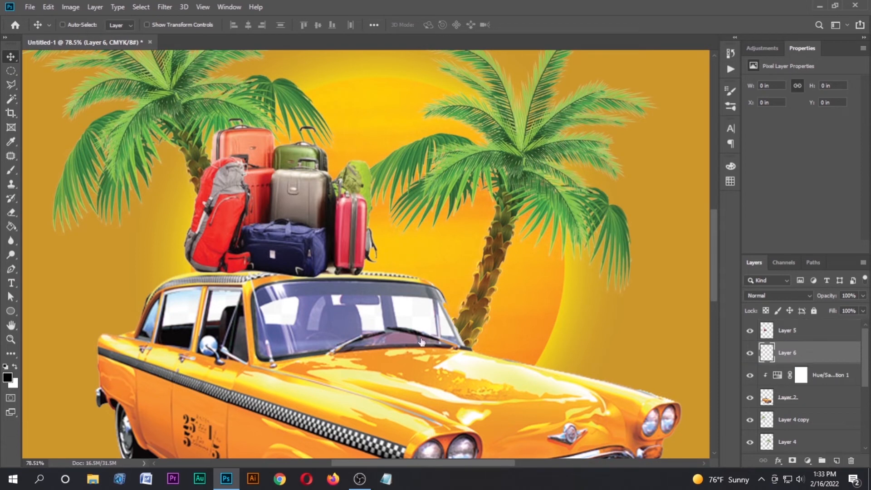
{"action": "key", "text": "b"}
{"action": "left_click", "coordinate": [107, 259]}
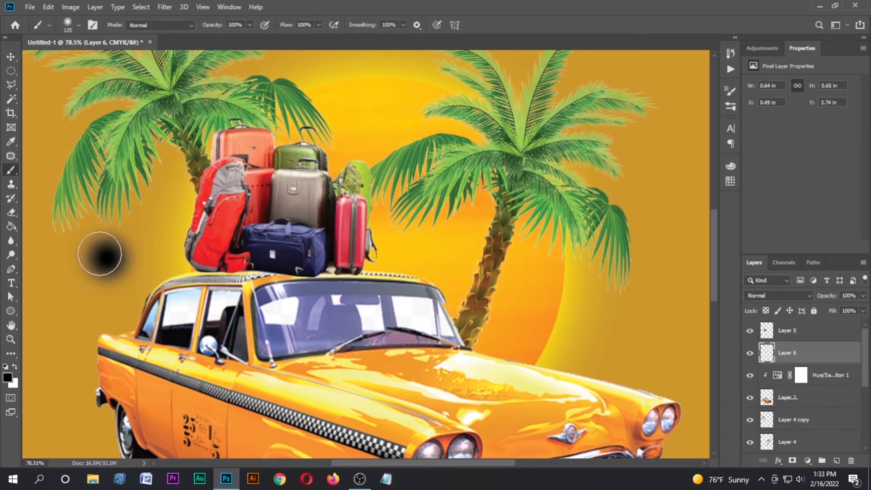
Step: Flatten the black dab to about 13.65% of its height and set its layer opacity to 81%
{"action": "key", "text": "ctrl+t"}
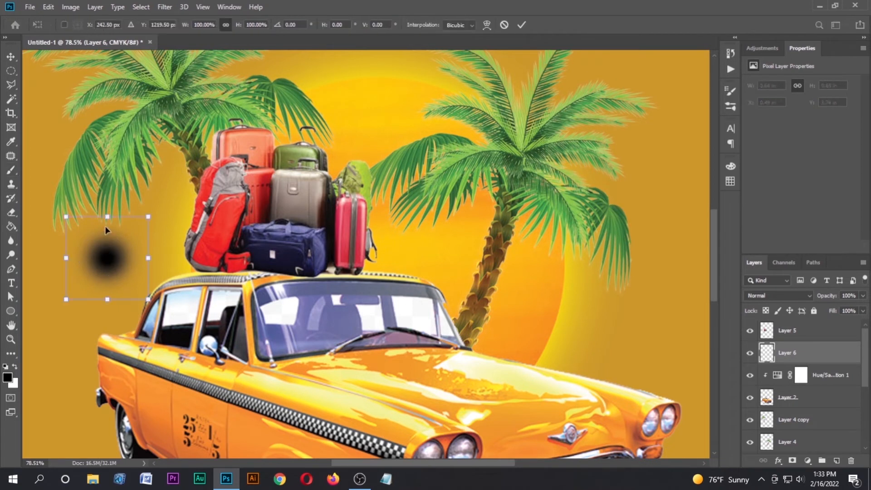
{"action": "left_click_drag", "start_coordinate": [107, 217], "coordinate": [105, 288]}
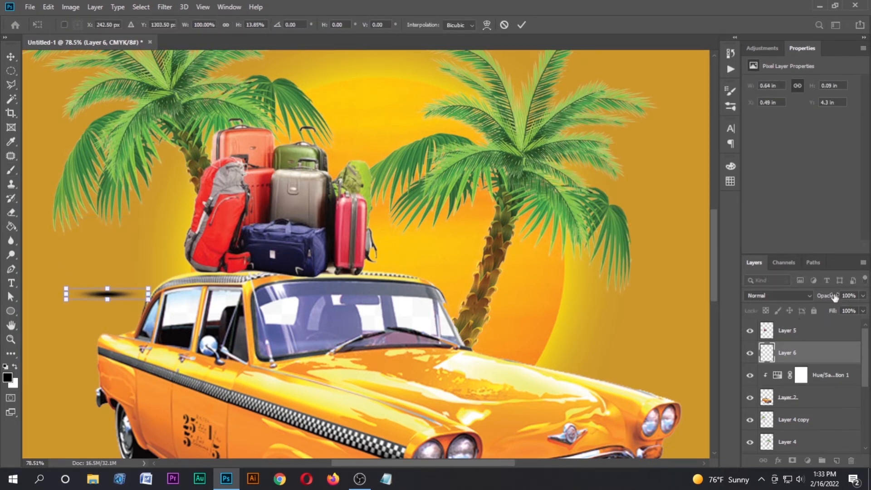
{"action": "left_click_drag", "start_coordinate": [834, 297], "coordinate": [825, 297]}
{"action": "left_click", "coordinate": [522, 26]}
{"action": "key", "text": "b"}
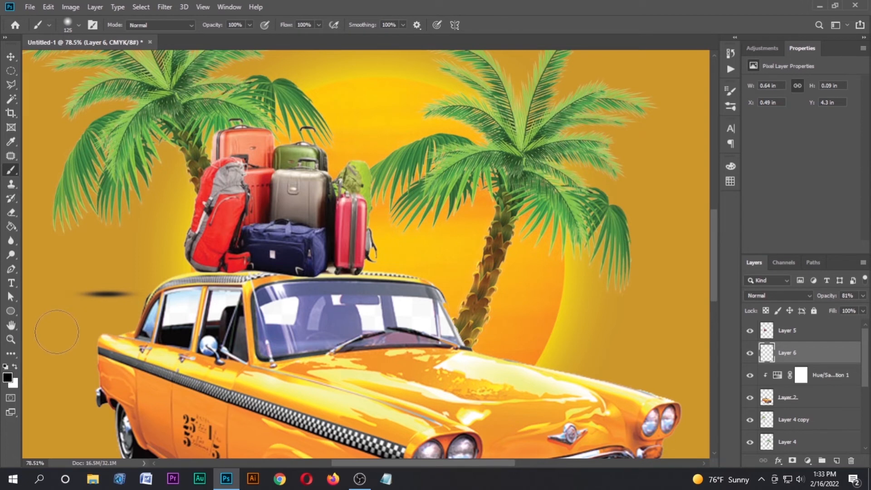
Step: Place the flattened shadow under the red backpack and spread three copies along the base of the luggage on the roof
{"action": "key", "text": "v"}
{"action": "left_click_drag", "start_coordinate": [119, 292], "coordinate": [227, 278]}
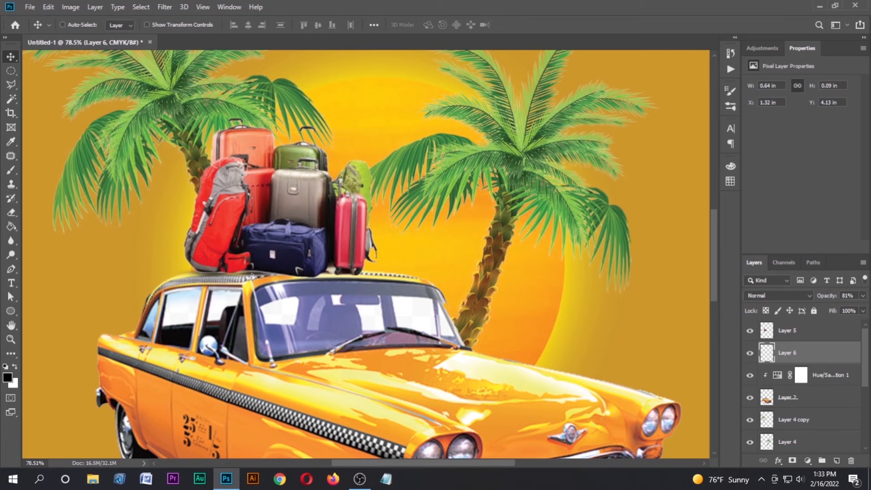
{"action": "key", "text": "ctrl+j"}
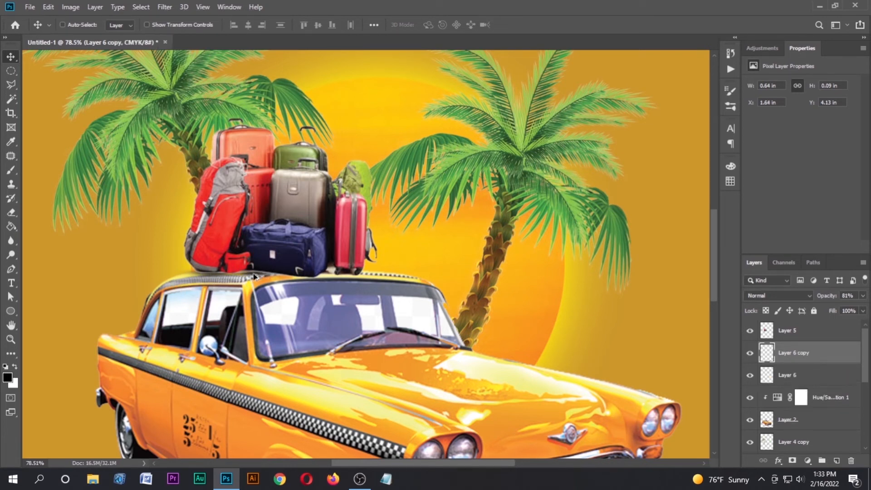
{"action": "left_click_drag", "start_coordinate": [251, 277], "coordinate": [341, 276]}
{"action": "key", "text": "Down"}
{"action": "key", "text": "Down"}
{"action": "key", "text": "Down"}
{"action": "key", "text": "Down"}
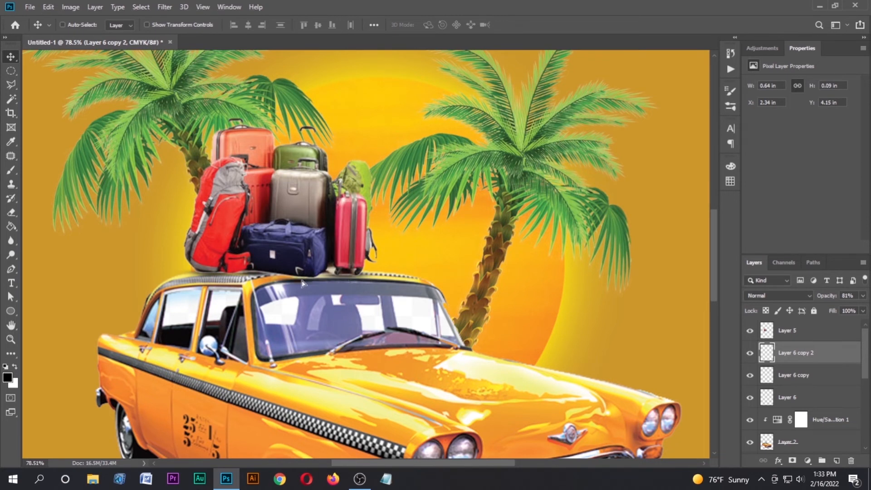
{"action": "left_click_drag", "start_coordinate": [297, 279], "coordinate": [335, 274]}
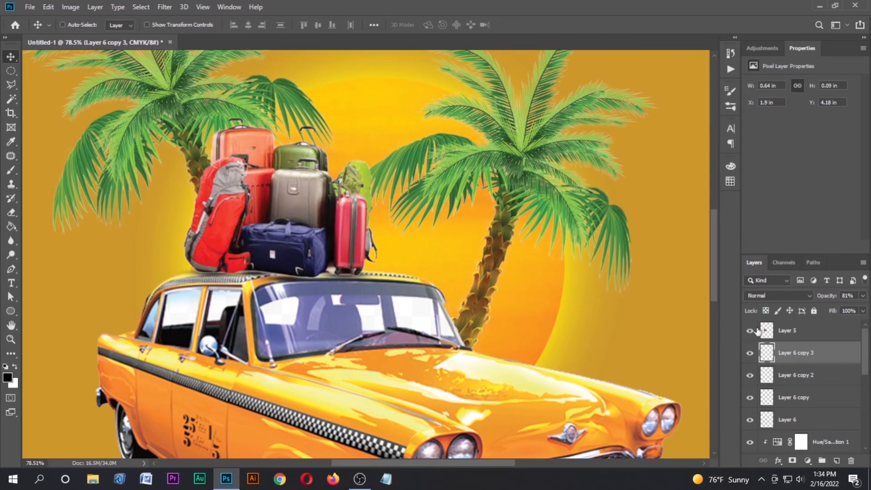
Step: Add a Hue/Saturation adjustment layer above the luggage layer and clip it to the luggage
{"action": "left_click", "coordinate": [798, 329]}
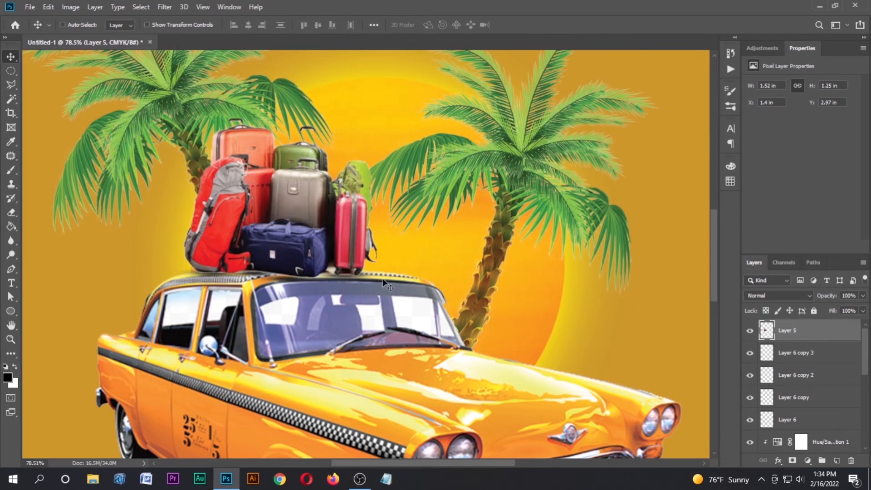
{"action": "key", "text": "ctrl+0"}
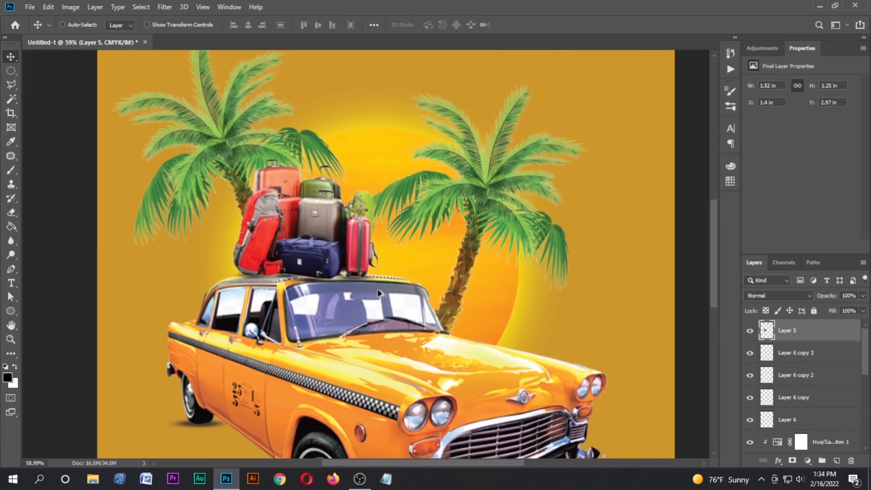
{"action": "scroll", "coordinate": [375, 297], "scroll_direction": "down", "scroll_amount": 1}
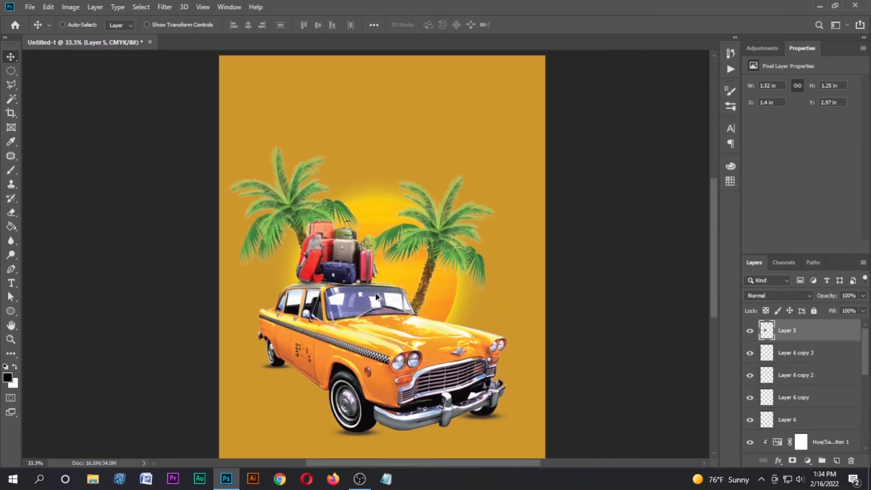
{"action": "scroll", "coordinate": [376, 297], "scroll_direction": "up", "scroll_amount": 2}
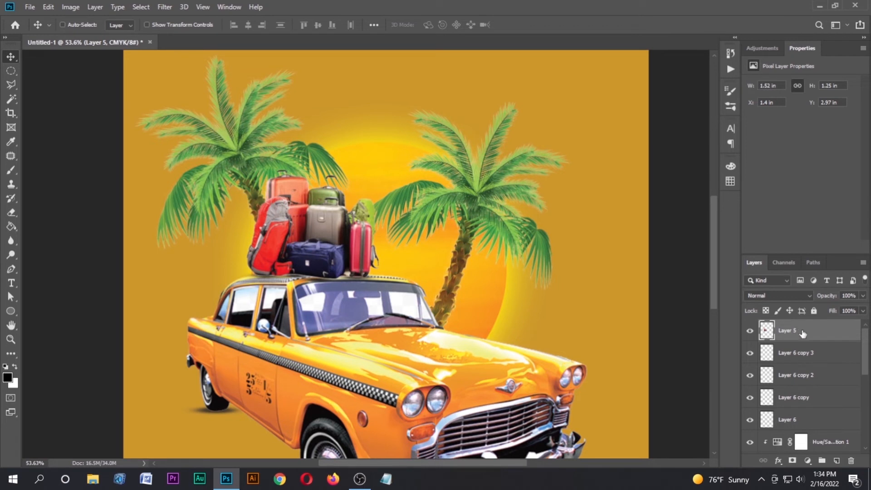
{"action": "left_click", "coordinate": [807, 356]}
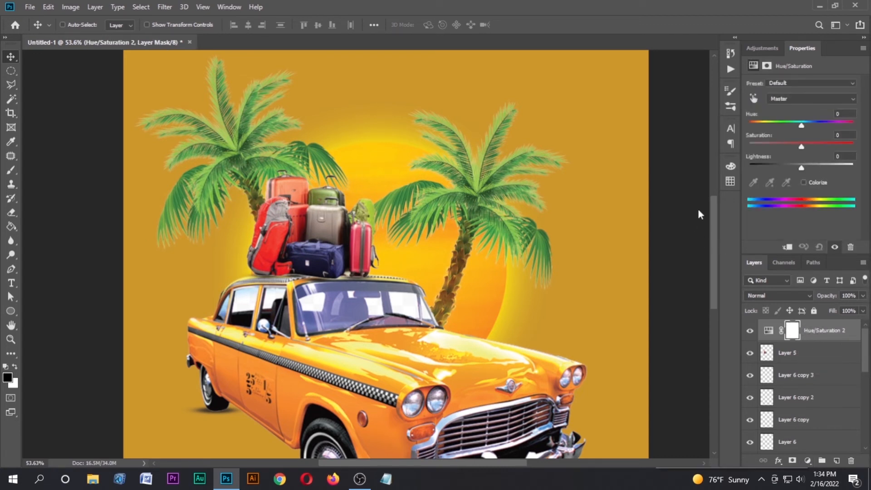
{"action": "key", "text": "ctrl+alt+g"}
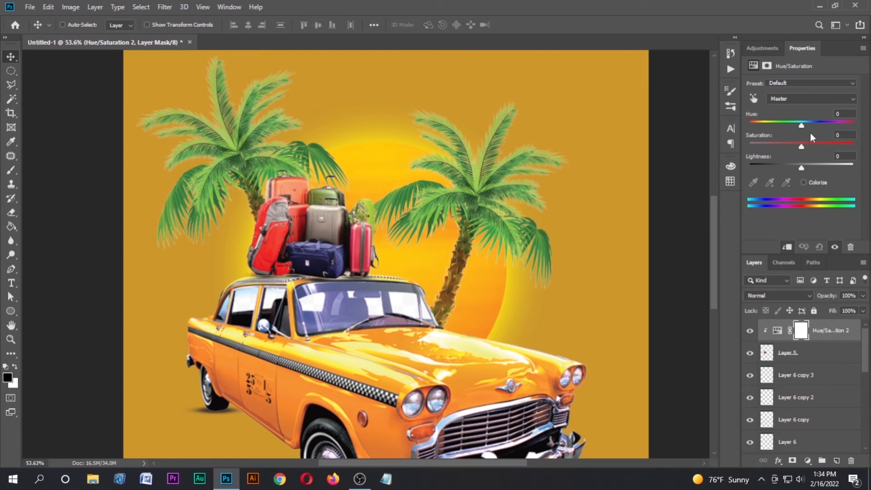
Step: Shift the luggage colours with the clipped Hue/Saturation adjustment: Hue -24, Saturation +13, Lightness +13
{"action": "left_click_drag", "start_coordinate": [801, 124], "coordinate": [798, 170]}
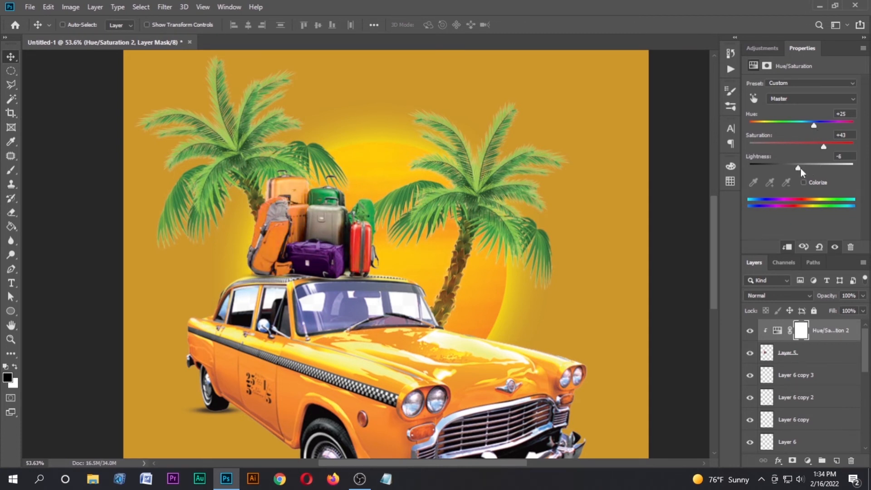
{"action": "left_click_drag", "start_coordinate": [799, 168], "coordinate": [814, 168]}
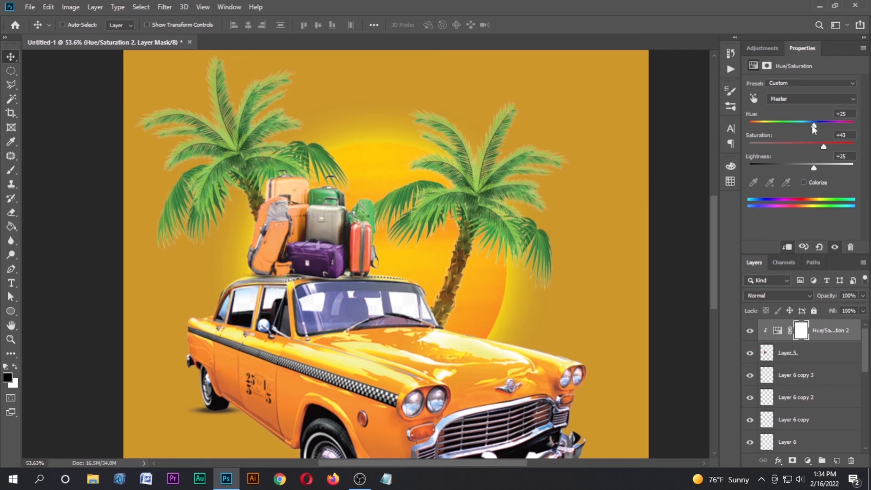
{"action": "left_click_drag", "start_coordinate": [812, 126], "coordinate": [800, 129]}
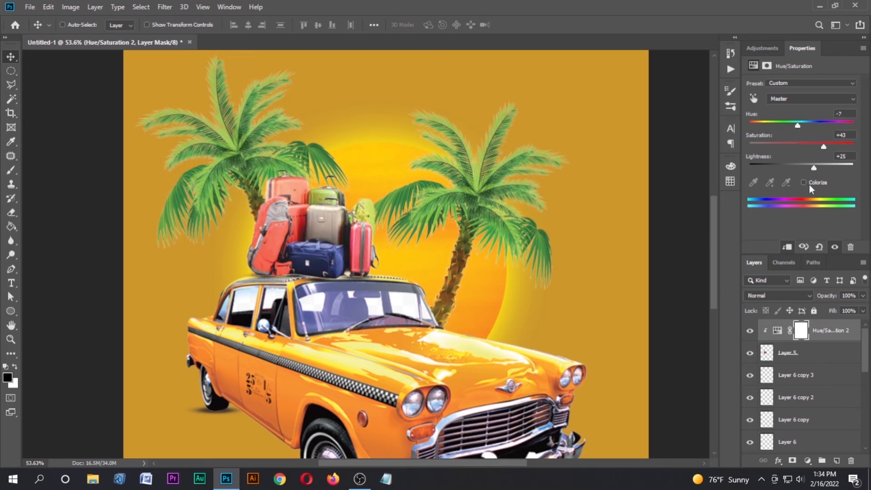
{"action": "left_click_drag", "start_coordinate": [814, 170], "coordinate": [820, 170]}
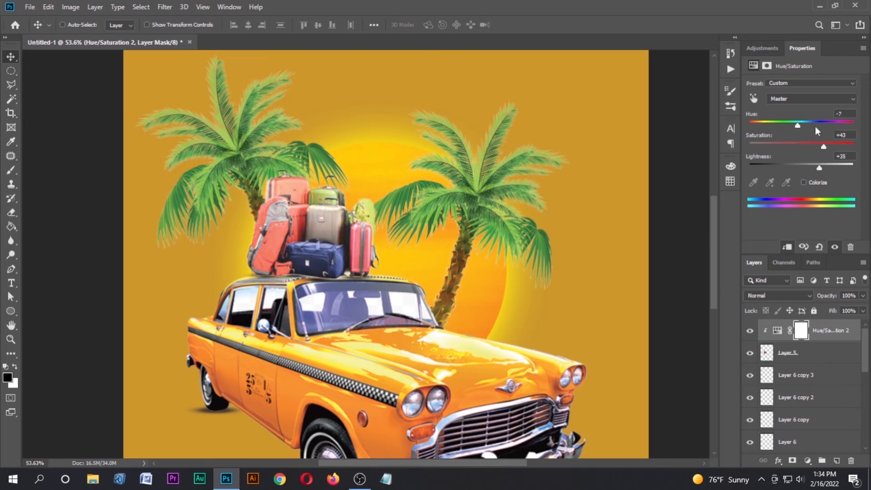
{"action": "left_click_drag", "start_coordinate": [796, 125], "coordinate": [808, 166]}
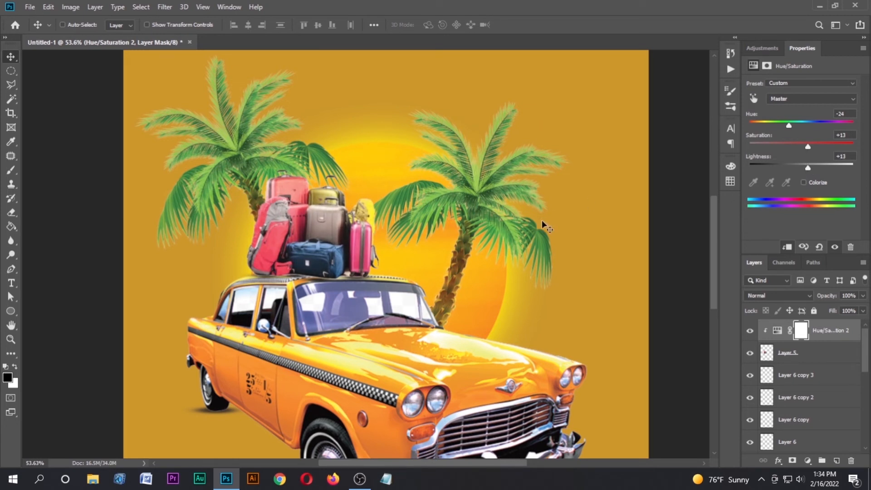
Step: Add a text layer reading "summer" in the Yellow Ginger font above the palms
{"action": "scroll", "coordinate": [386, 257], "scroll_direction": "down", "scroll_amount": 3}
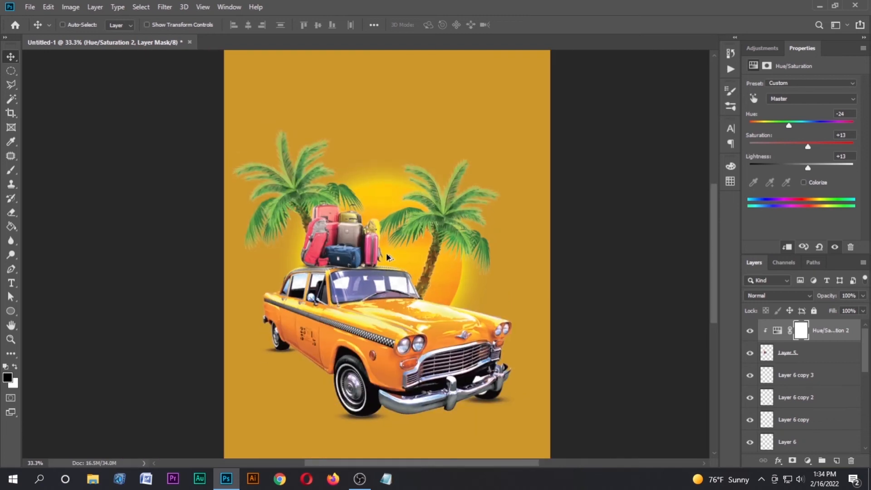
{"action": "scroll", "coordinate": [386, 258], "scroll_direction": "up", "scroll_amount": 1}
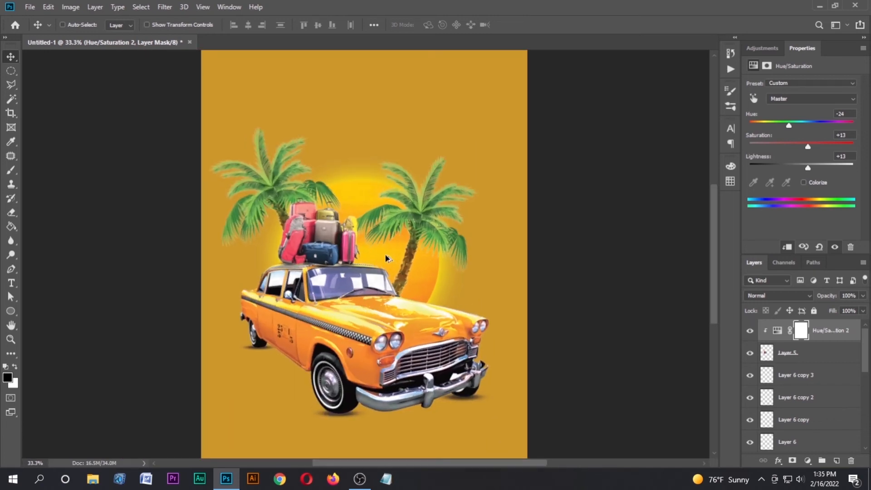
{"action": "scroll", "coordinate": [386, 258], "scroll_direction": "down", "scroll_amount": 1}
{"action": "scroll", "coordinate": [386, 258], "scroll_direction": "up", "scroll_amount": 1}
{"action": "key", "text": "t"}
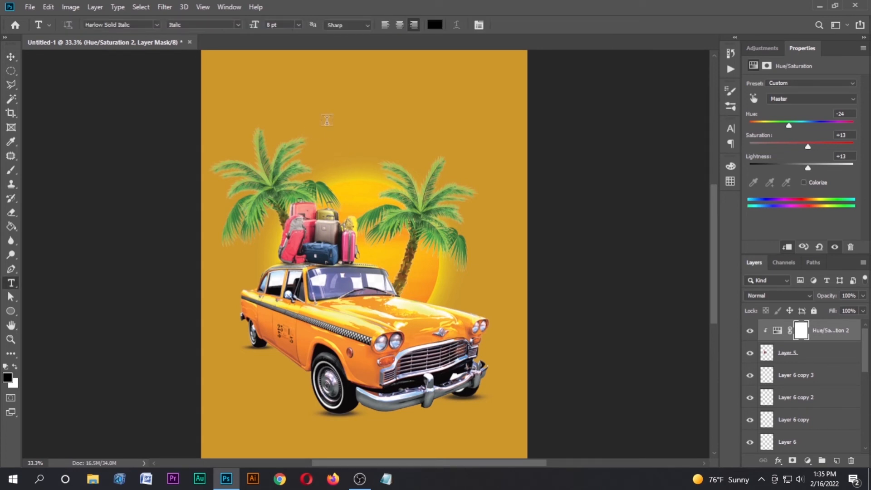
{"action": "left_click", "coordinate": [158, 24]}
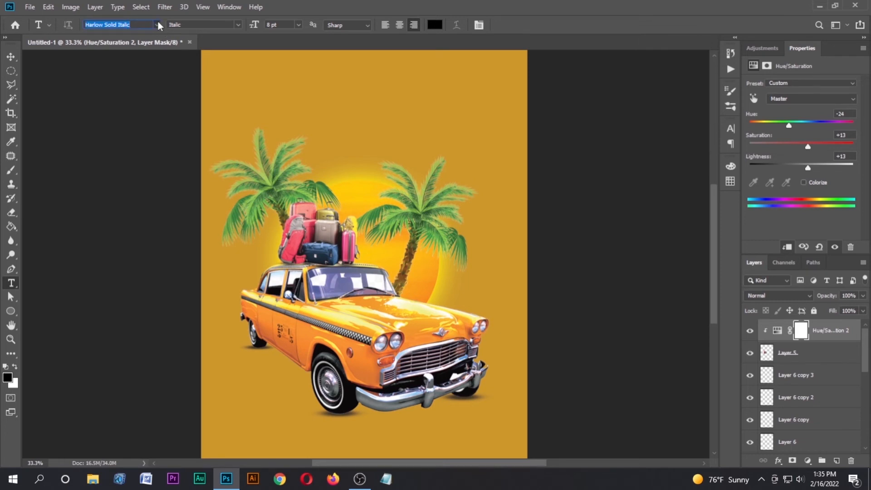
{"action": "left_click", "coordinate": [156, 81]}
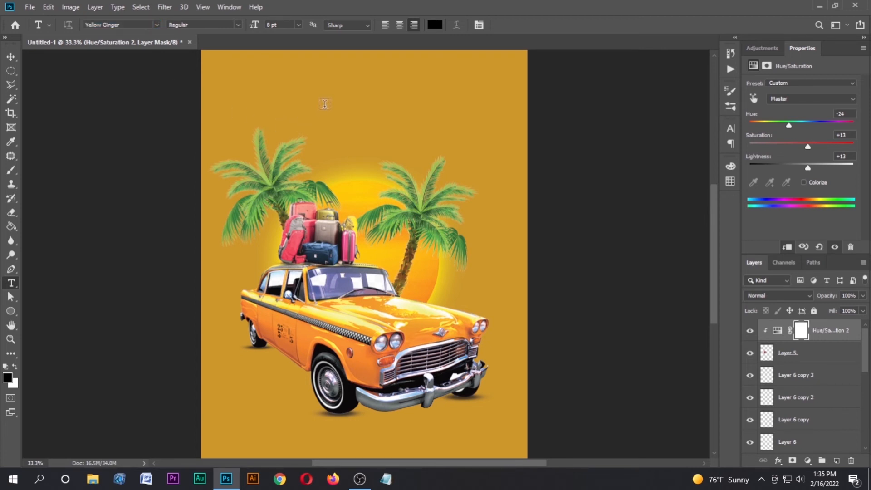
{"action": "left_click", "coordinate": [325, 103]}
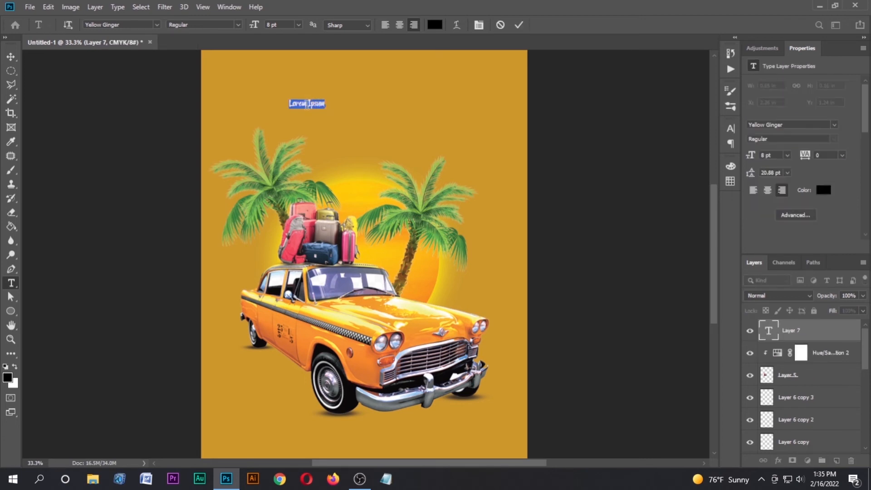
{"action": "type", "text": "summer"}
{"action": "left_click", "coordinate": [525, 25]}
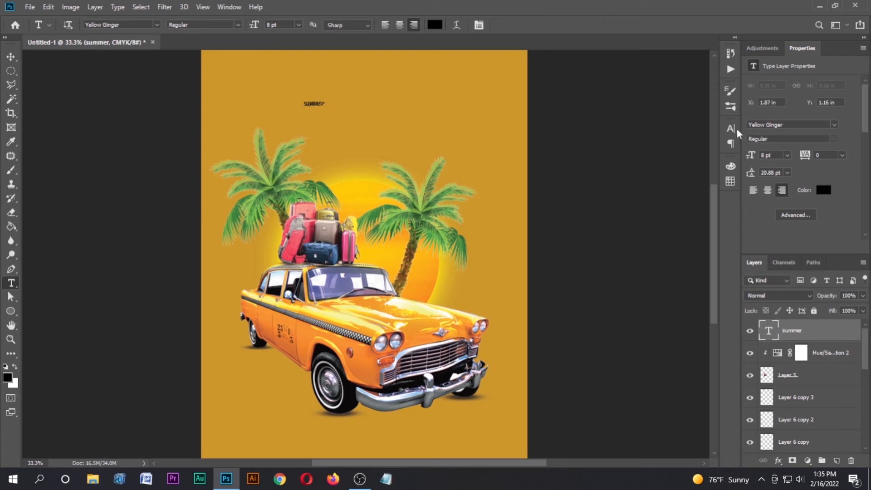
Step: Recolour the "summer" text white
{"action": "key", "text": "i"}
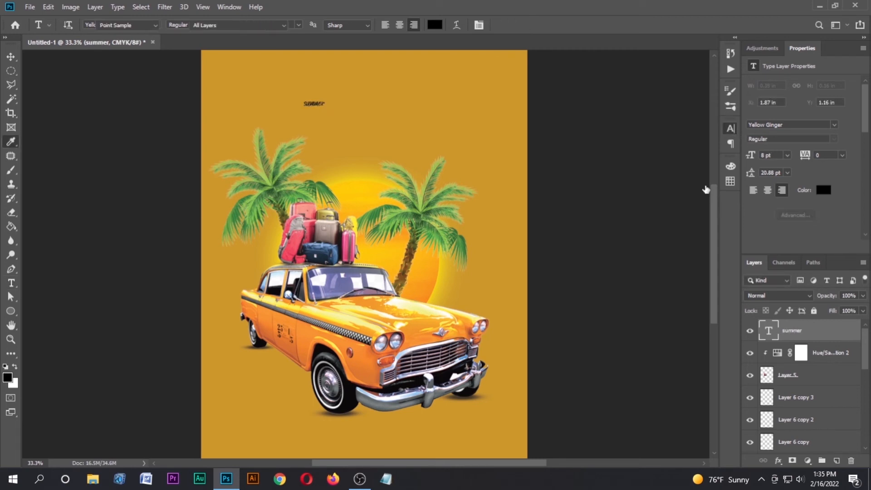
{"action": "key", "text": "ctrl+BackSpace"}
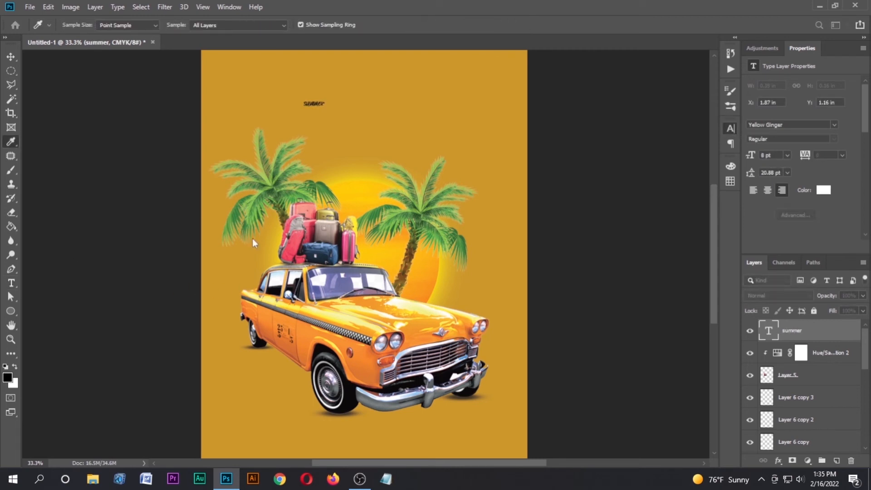
{"action": "key", "text": "t"}
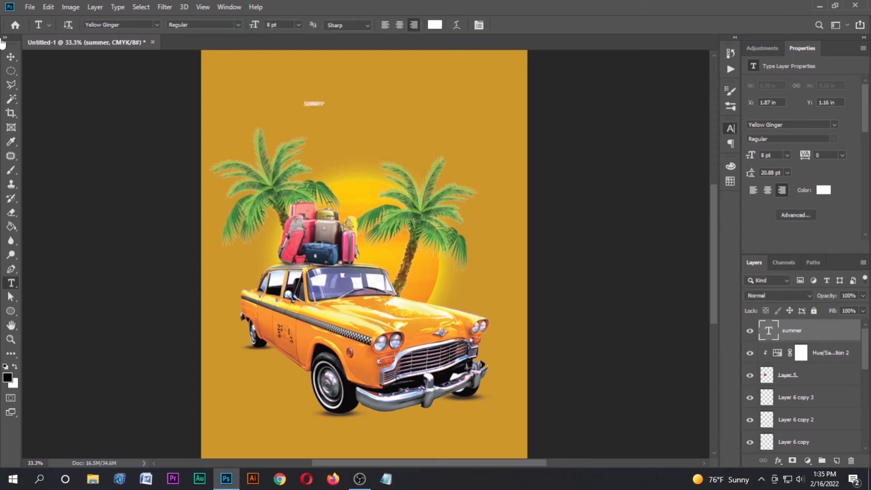
Step: Enlarge the "summer" text to 45 pt and place it horizontally centred between the palms, above the sun
{"action": "left_click", "coordinate": [11, 57]}
{"action": "left_click_drag", "start_coordinate": [317, 109], "coordinate": [353, 142]}
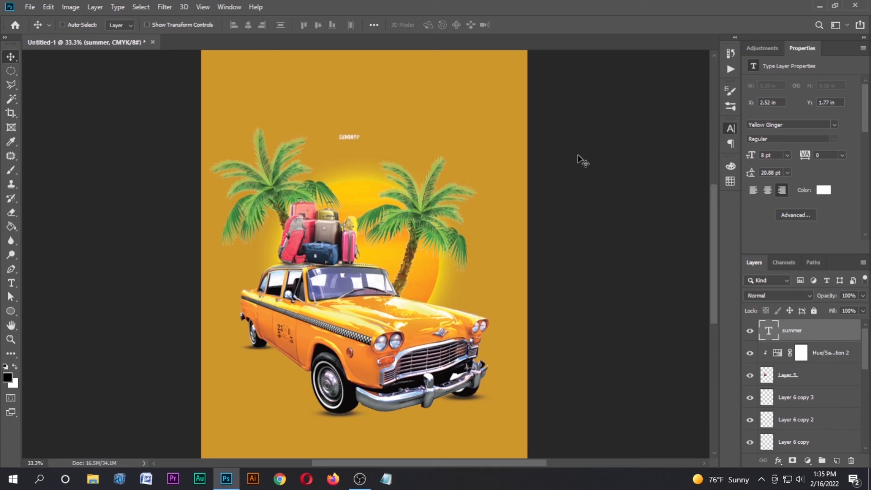
{"action": "key", "text": "Return"}
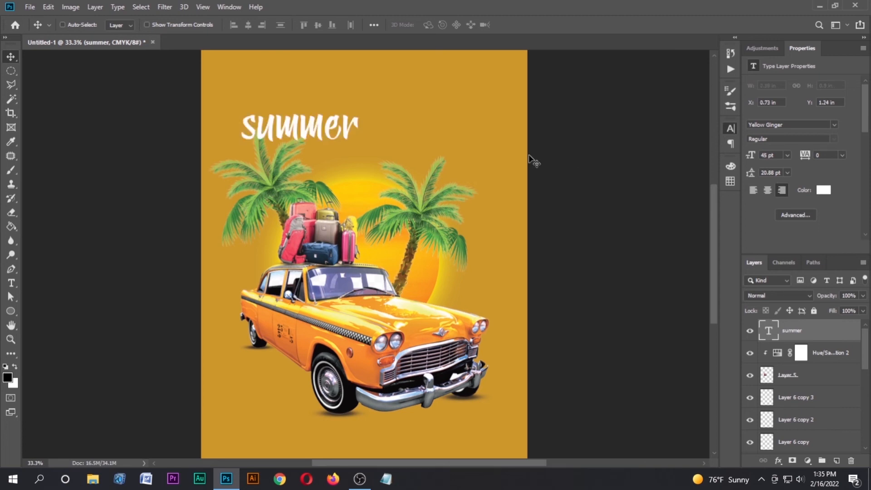
{"action": "left_click_drag", "start_coordinate": [323, 131], "coordinate": [368, 129]}
Step: Add a separate white text layer reading "Trip" in Yellow Ginger just under "summer"
{"action": "key", "text": "t"}
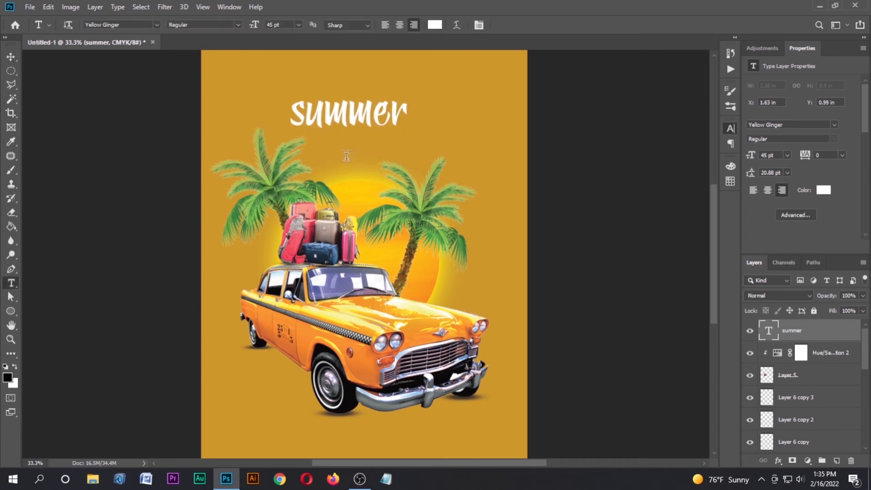
{"action": "left_click", "coordinate": [342, 155]}
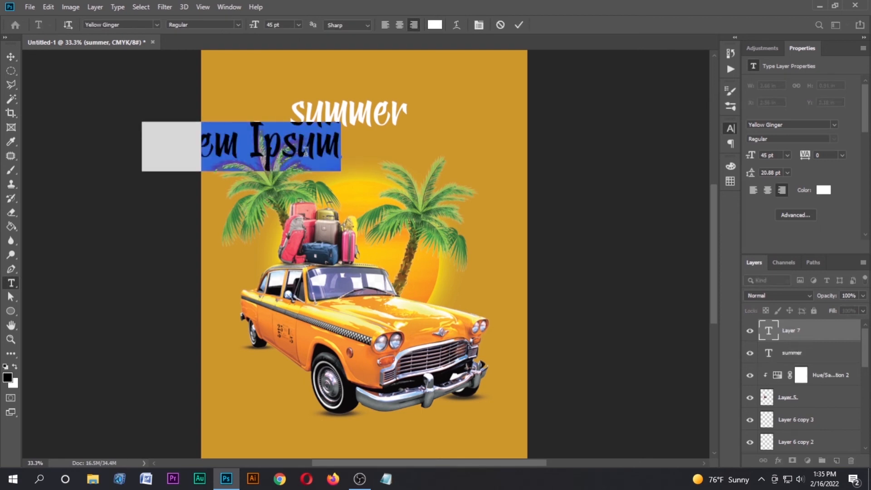
{"action": "key", "text": "BackSpace"}
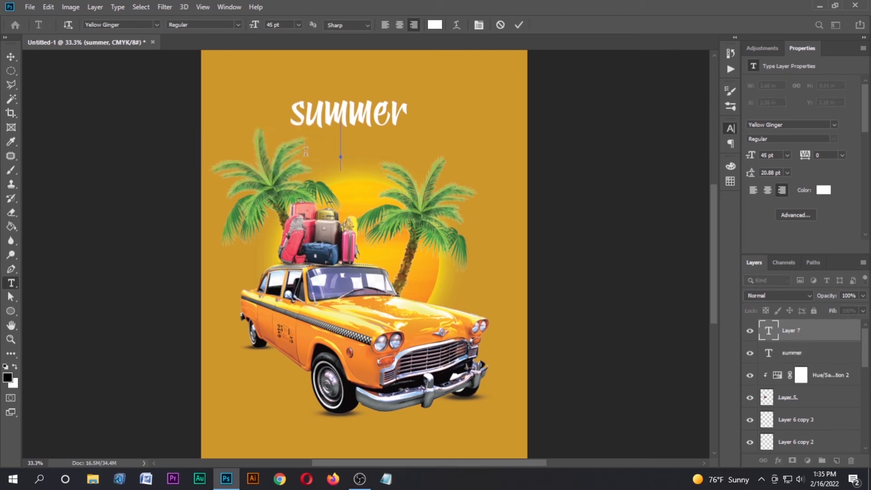
{"action": "type", "text": "Trip"}
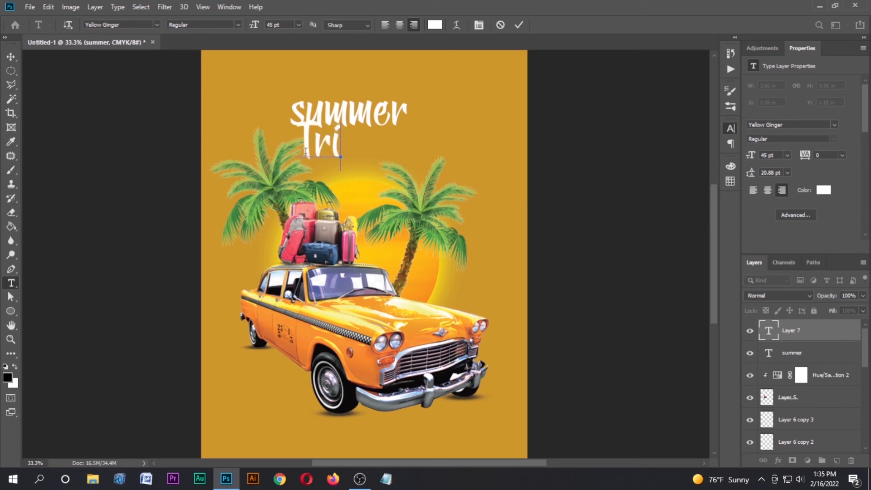
{"action": "left_click", "coordinate": [520, 25]}
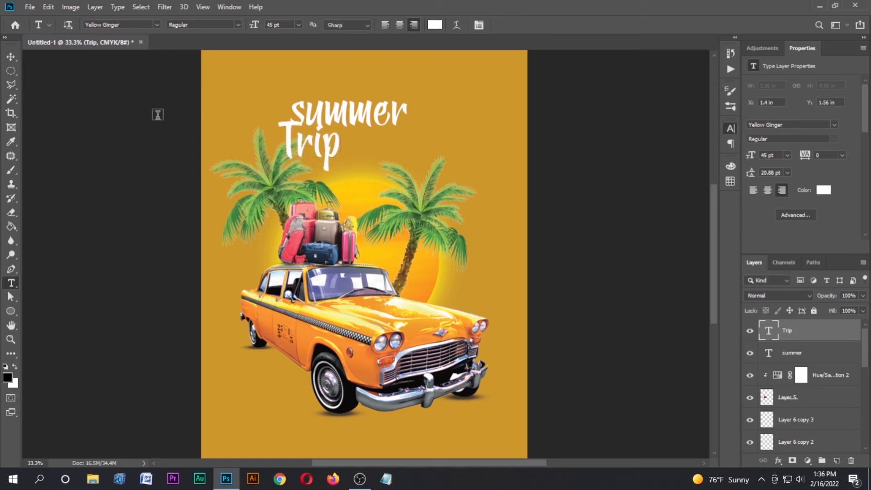
Step: Reduce the "Trip" text to 40 pt and tuck it centrally beneath "summer"
{"action": "key", "text": "v"}
{"action": "left_click_drag", "start_coordinate": [307, 148], "coordinate": [349, 172]}
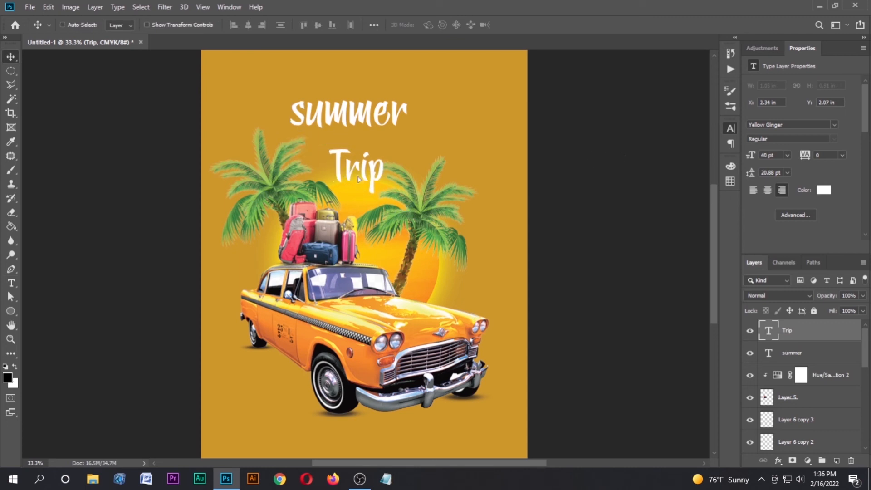
{"action": "left_click_drag", "start_coordinate": [358, 179], "coordinate": [356, 167]}
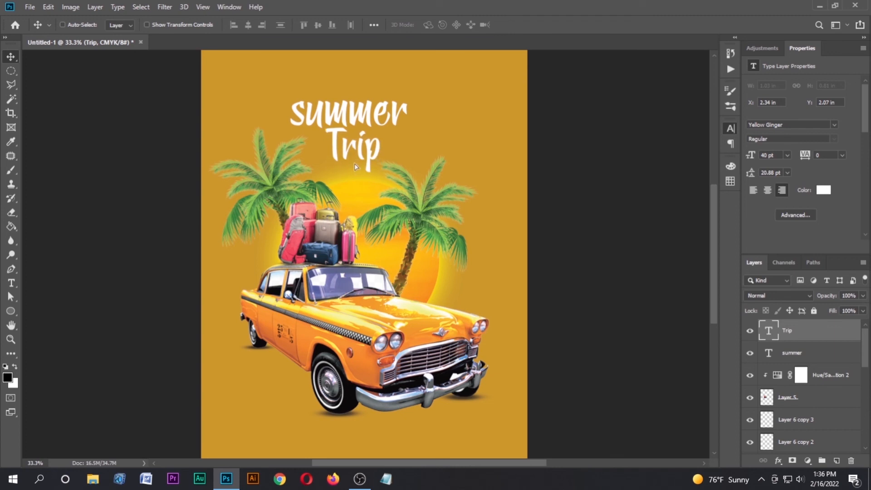
Step: Transform both title words together: tilt them counterclockwise, scale them to about 105% and place them above the palm on the taxi's rear side
{"action": "left_click", "coordinate": [789, 354], "text": "shift"}
{"action": "key", "text": "ctrl+t"}
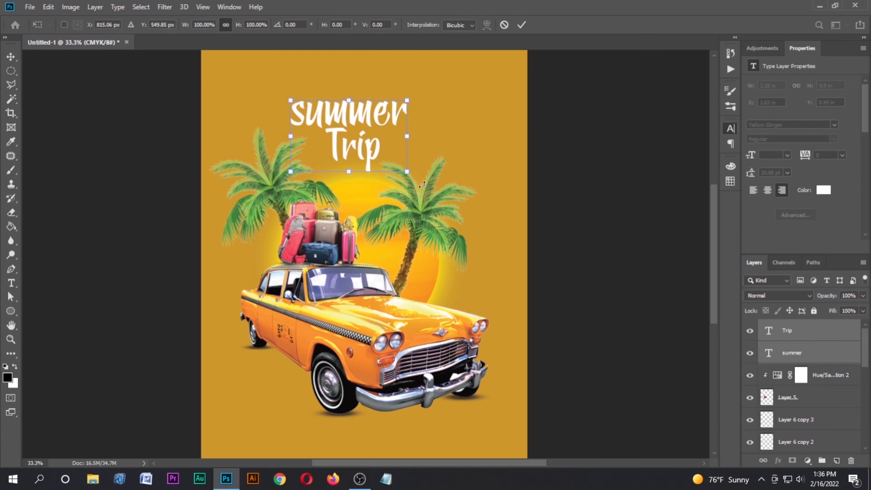
{"action": "left_click_drag", "start_coordinate": [421, 183], "coordinate": [433, 164]}
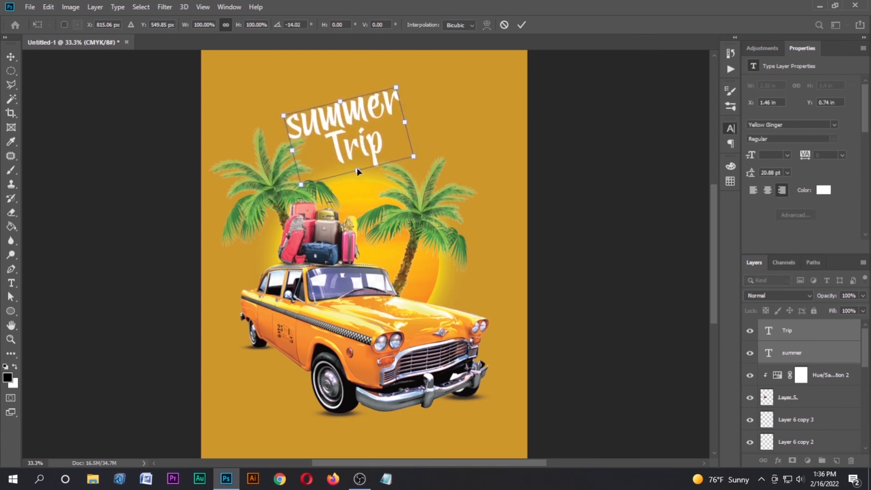
{"action": "left_click_drag", "start_coordinate": [357, 171], "coordinate": [357, 165]}
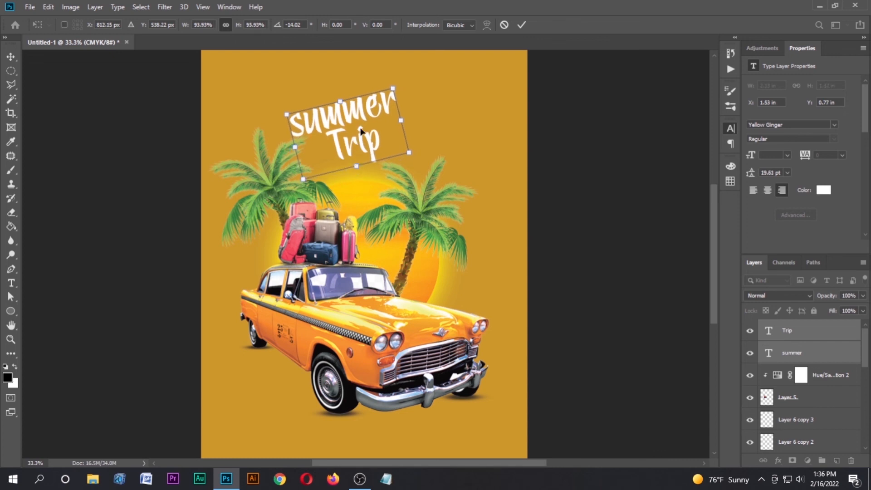
{"action": "left_click_drag", "start_coordinate": [360, 131], "coordinate": [352, 150]}
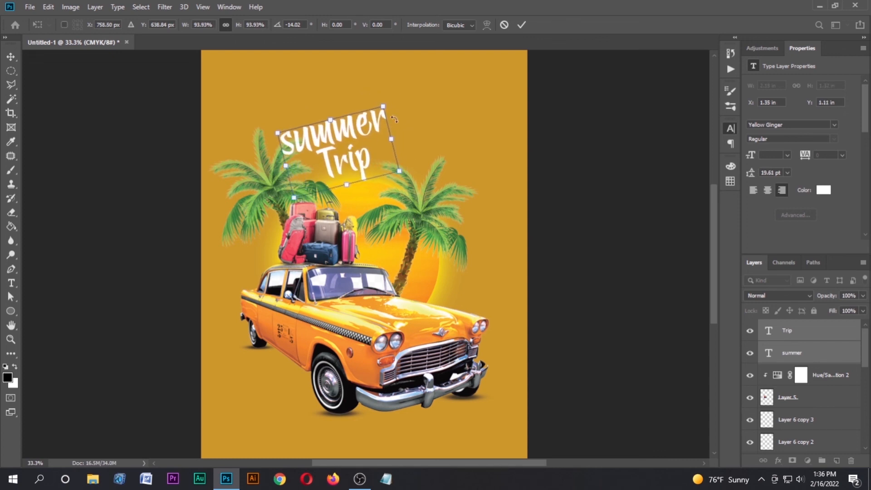
{"action": "left_click_drag", "start_coordinate": [386, 103], "coordinate": [383, 81]}
{"action": "left_click_drag", "start_coordinate": [366, 138], "coordinate": [363, 114]}
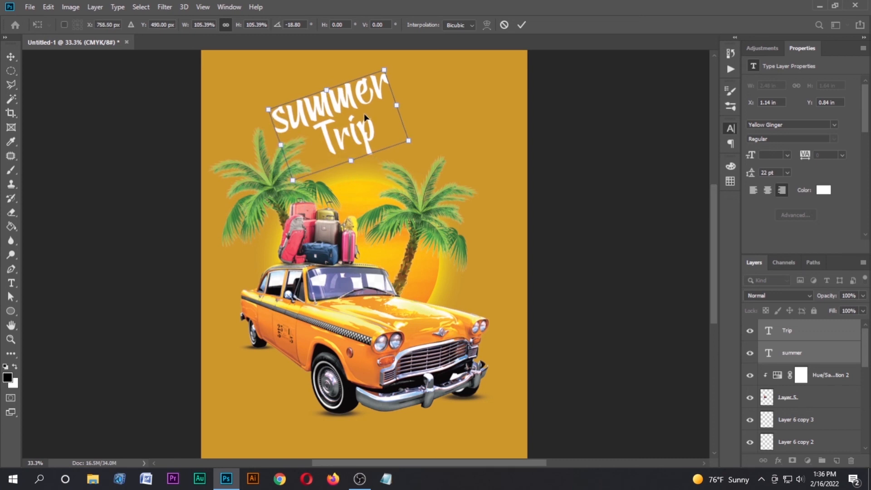
{"action": "mouse_move", "coordinate": [393, 63]}
{"action": "left_mouse_down"}
{"action": "mouse_move", "coordinate": [402, 76]}
{"action": "mouse_move", "coordinate": [395, 71]}
{"action": "left_mouse_up"}
{"action": "left_click_drag", "start_coordinate": [346, 137], "coordinate": [372, 130]}
{"action": "left_click", "coordinate": [522, 25]}
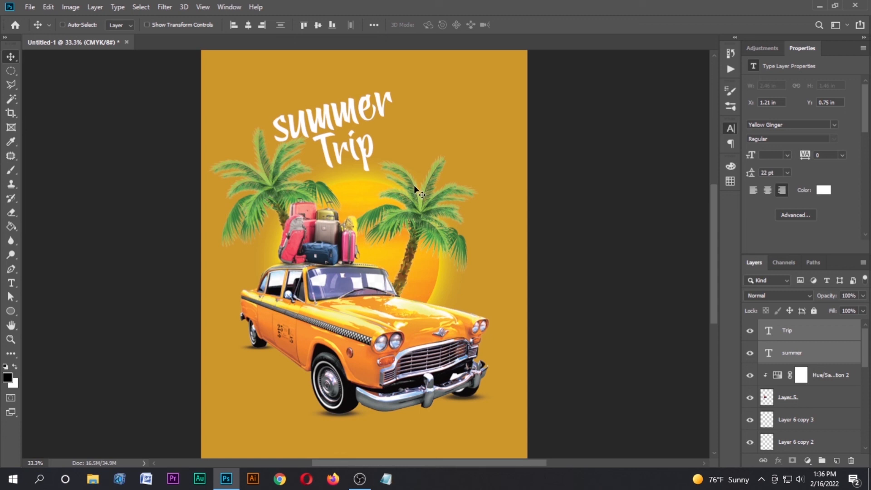
Step: Rotate both title words about 40° clockwise so they slope downward, and place them above the sun between the palms
{"action": "key", "text": "ctrl+t"}
{"action": "left_click_drag", "start_coordinate": [406, 176], "coordinate": [348, 217]}
{"action": "left_click_drag", "start_coordinate": [362, 130], "coordinate": [378, 133]}
{"action": "left_click_drag", "start_coordinate": [443, 157], "coordinate": [446, 144]}
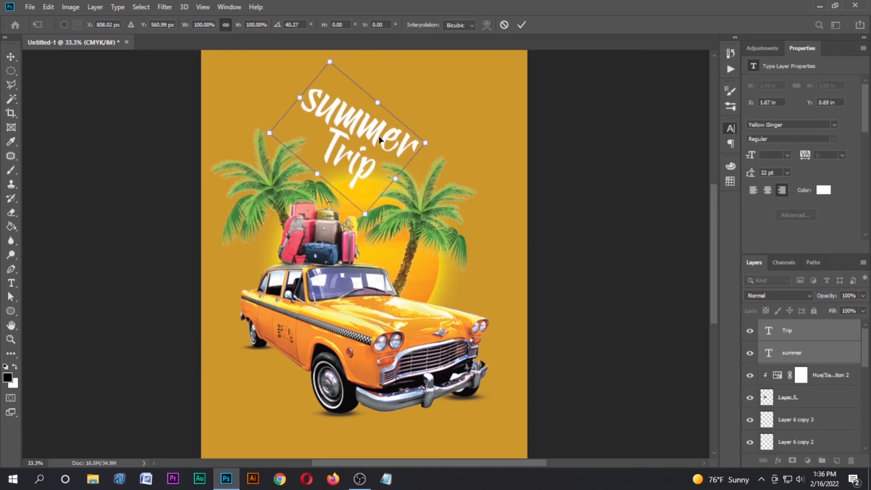
{"action": "left_click_drag", "start_coordinate": [379, 137], "coordinate": [376, 143]}
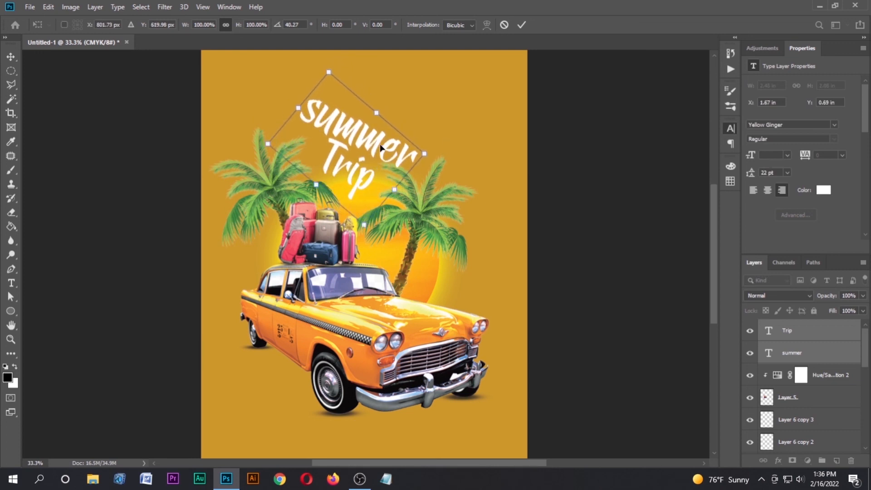
{"action": "left_click", "coordinate": [517, 26]}
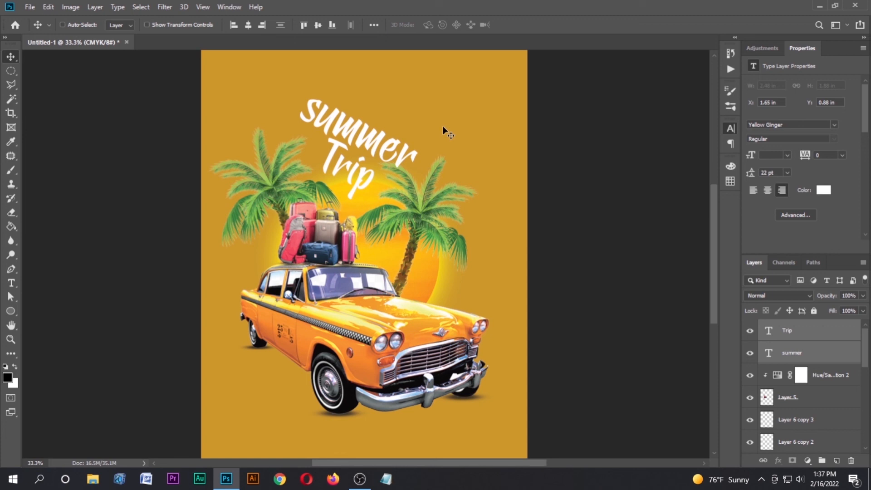
Step: Rotate the two title words back about 12° counterclockwise and shift them slightly toward the luggage
{"action": "key", "text": "ctrl+t"}
{"action": "left_click_drag", "start_coordinate": [429, 200], "coordinate": [439, 182]}
{"action": "left_click_drag", "start_coordinate": [365, 171], "coordinate": [351, 168]}
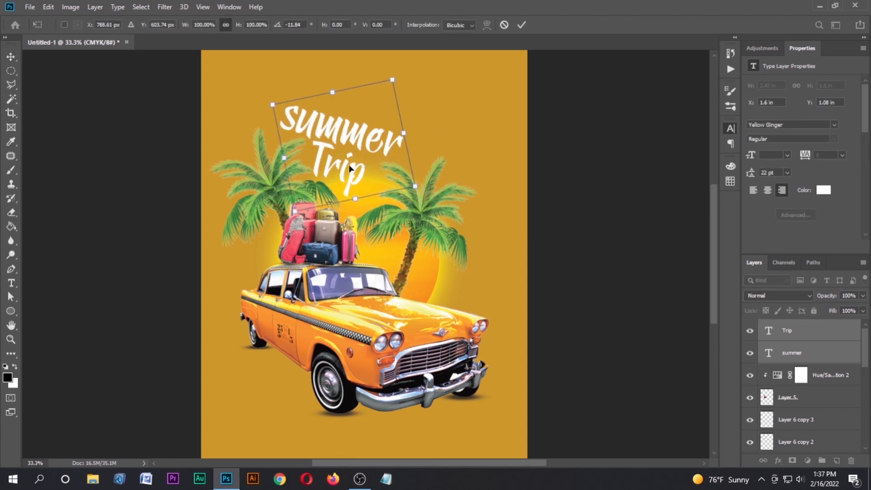
{"action": "left_click", "coordinate": [521, 25]}
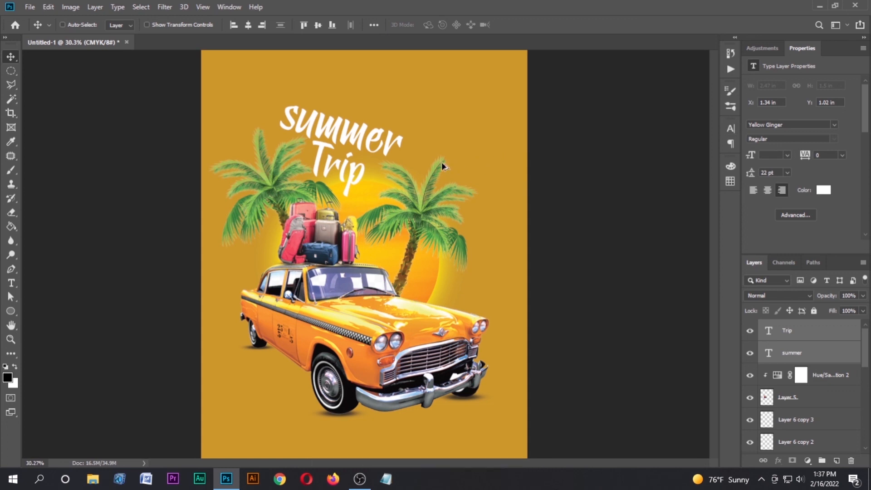
{"action": "scroll", "coordinate": [442, 162], "scroll_direction": "down", "scroll_amount": 2}
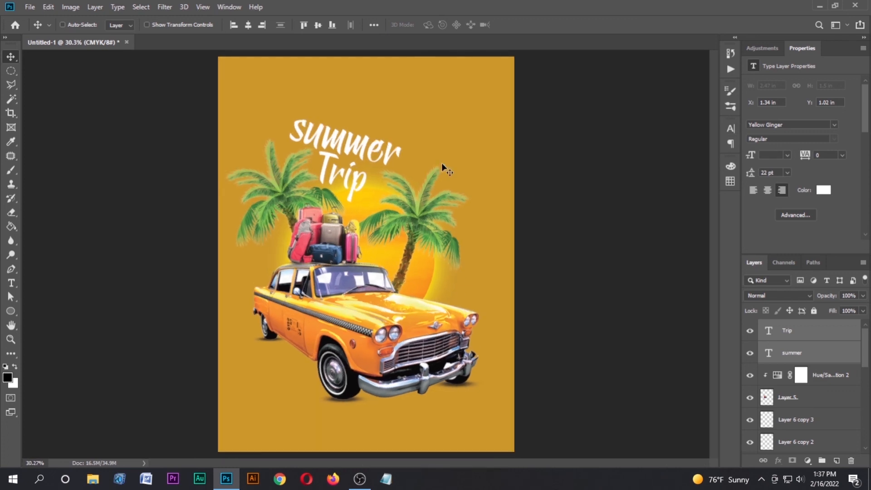
{"action": "scroll", "coordinate": [441, 163], "scroll_direction": "up", "scroll_amount": 1}
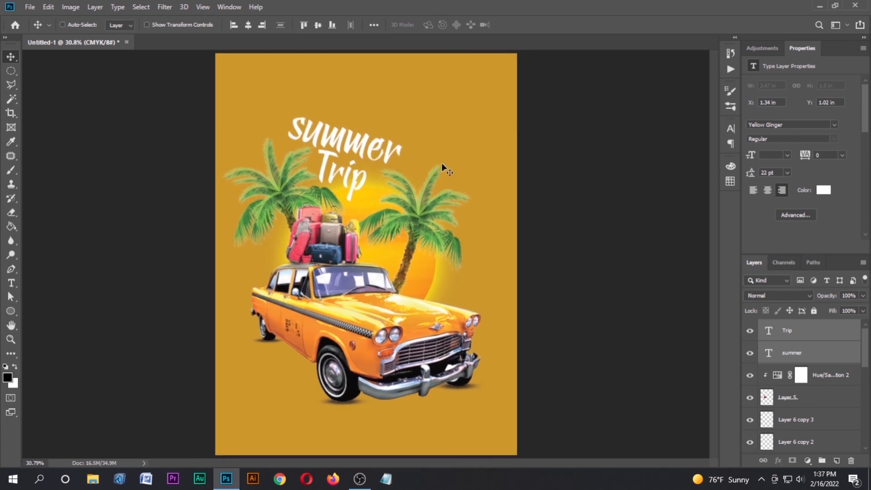